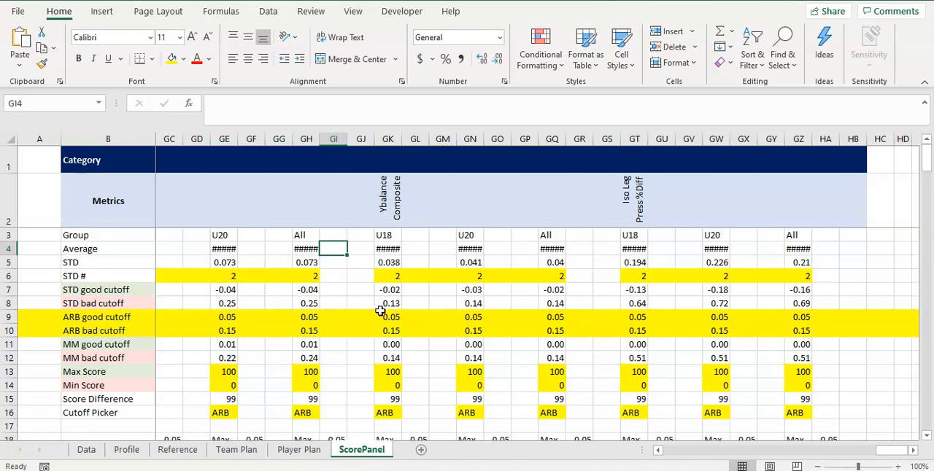
Add a new worksheet after ScorePanel and name it CategoryWeights
click(421, 452)
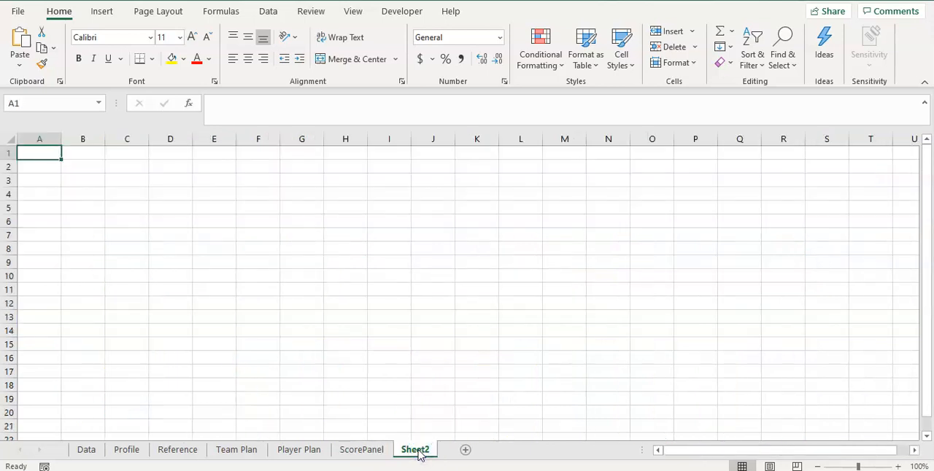
text(Category)
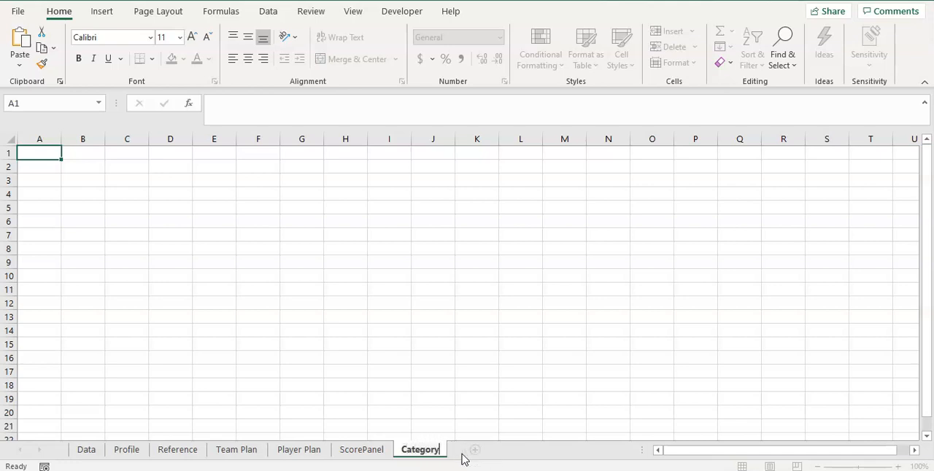
text(Weights)
key(Return)
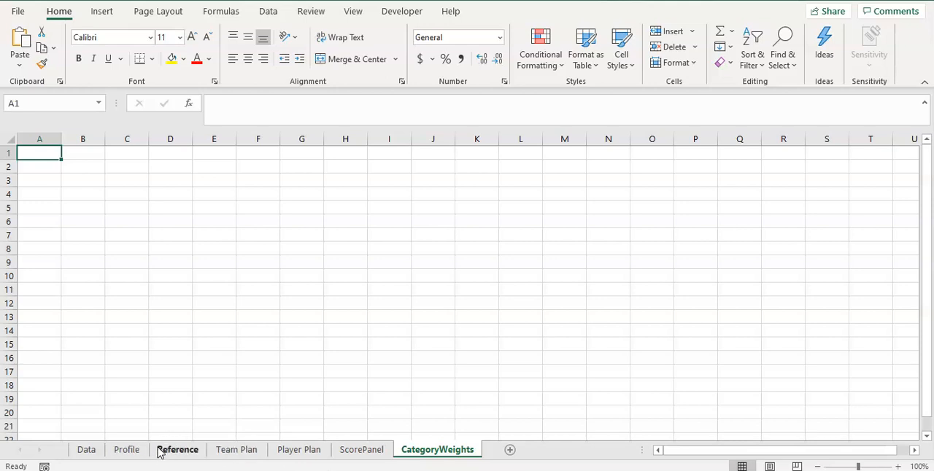
Copy the score column headers on the Data sheet, from Score CMJ Best through Score Iso LP %Diff (BW1:CQ1)
click(86, 450)
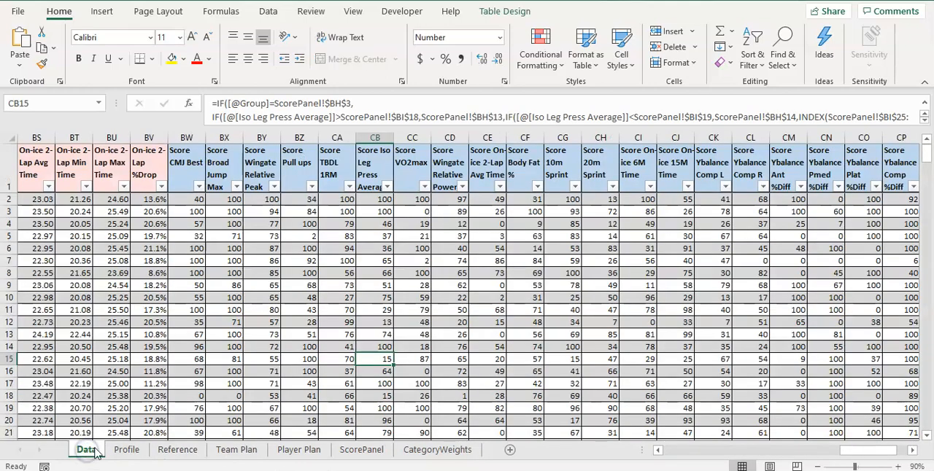
click(183, 171)
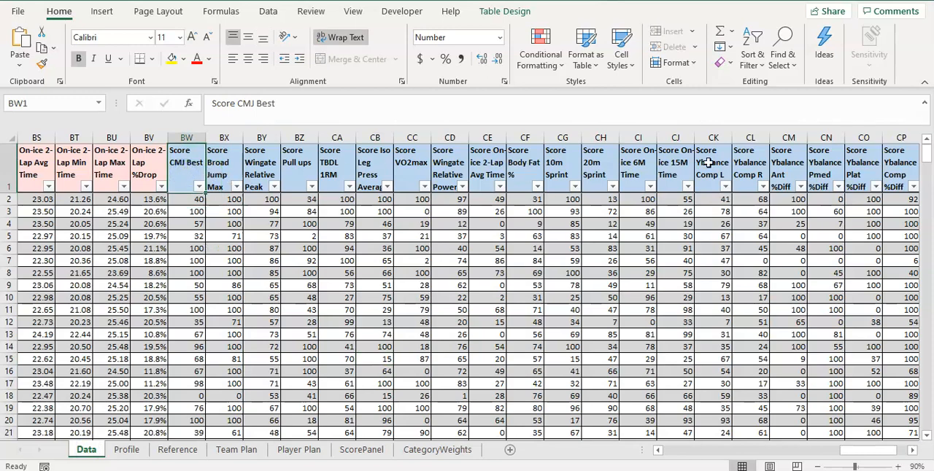
drag(183, 166, 822, 171)
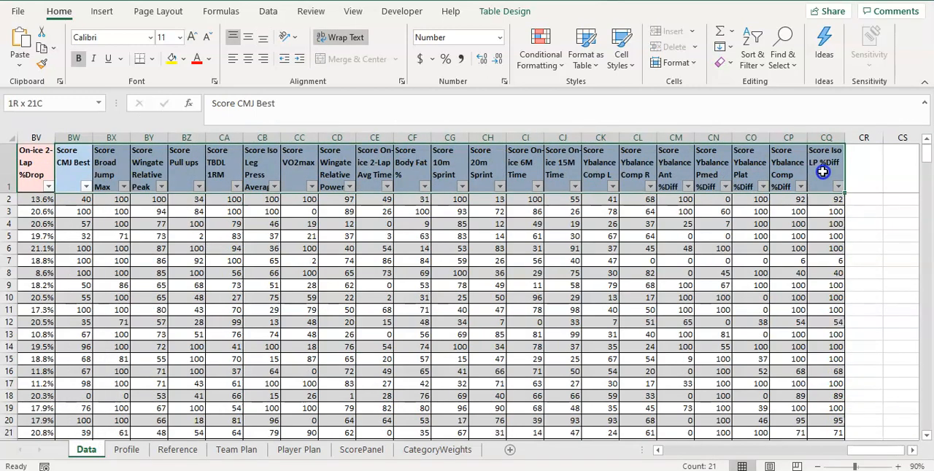
right_click(520, 164)
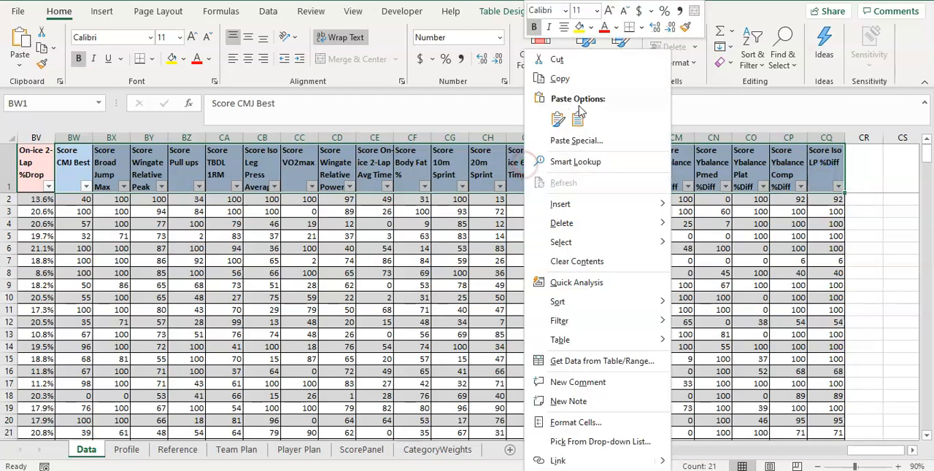
click(560, 79)
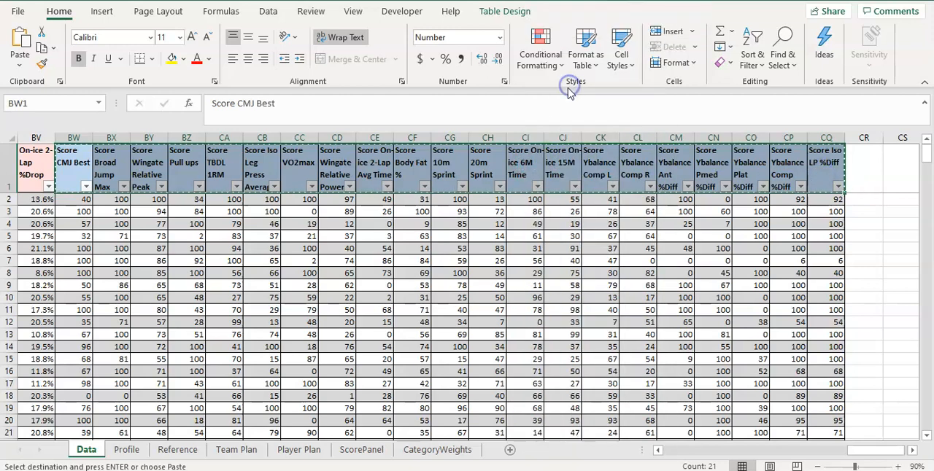
Paste the copied score headers transposed into column A of the CategoryWeights sheet, starting at A4
click(441, 450)
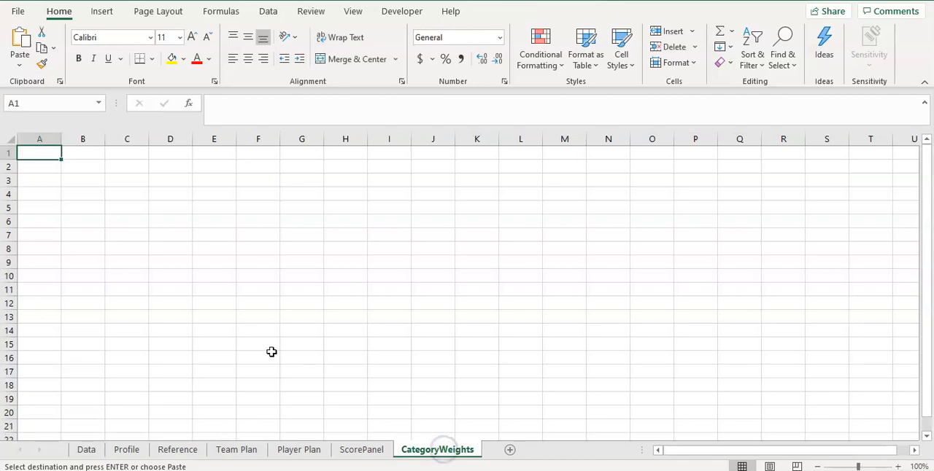
click(32, 183)
click(33, 192)
right_click(33, 192)
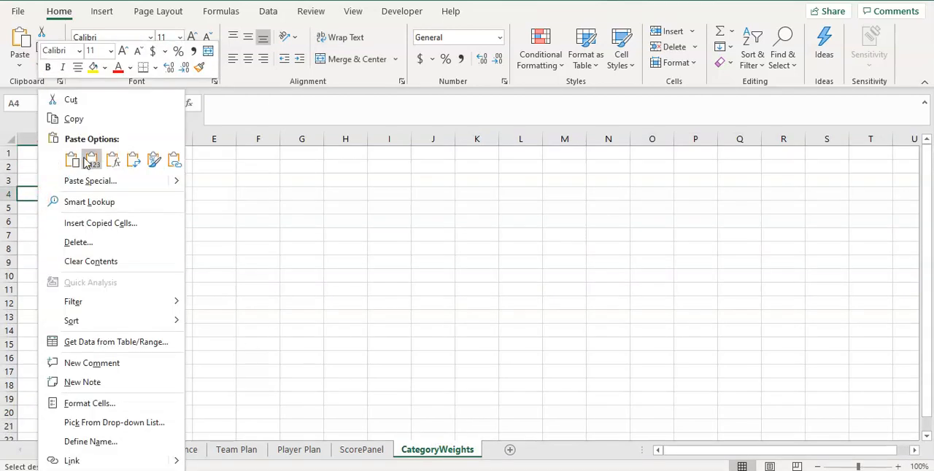
click(133, 162)
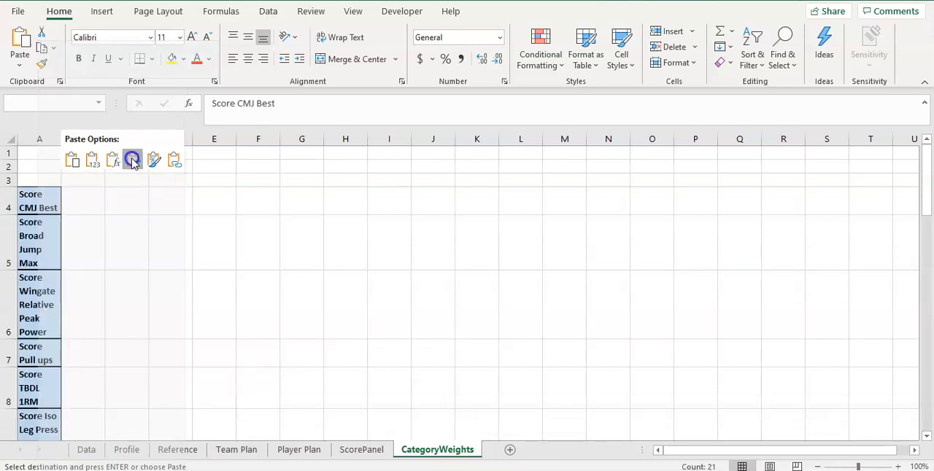
Turn off text wrapping for the pasted metric names and autofit the width of column A
scroll(101, 226, down, 7)
scroll(102, 230, up, 7)
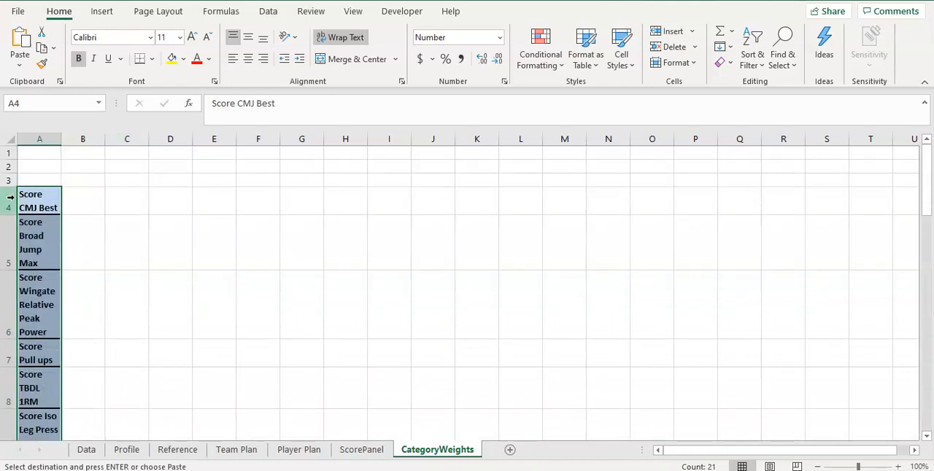
click(328, 38)
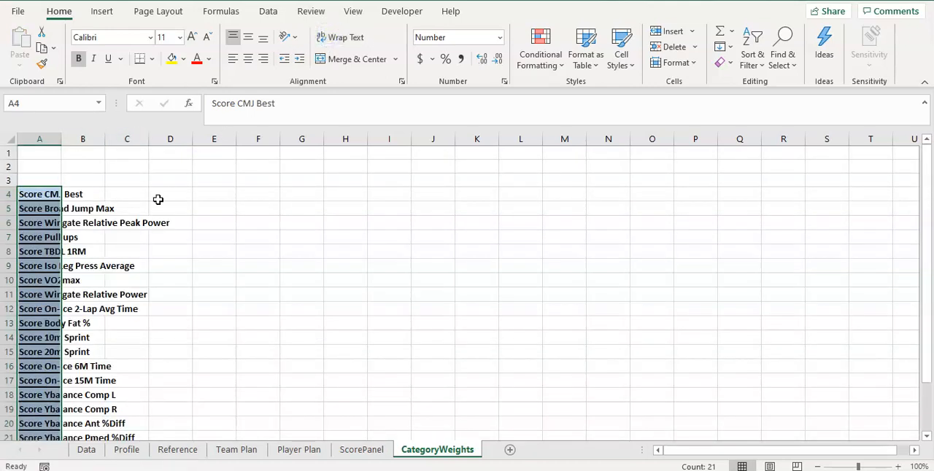
double_click(61, 138)
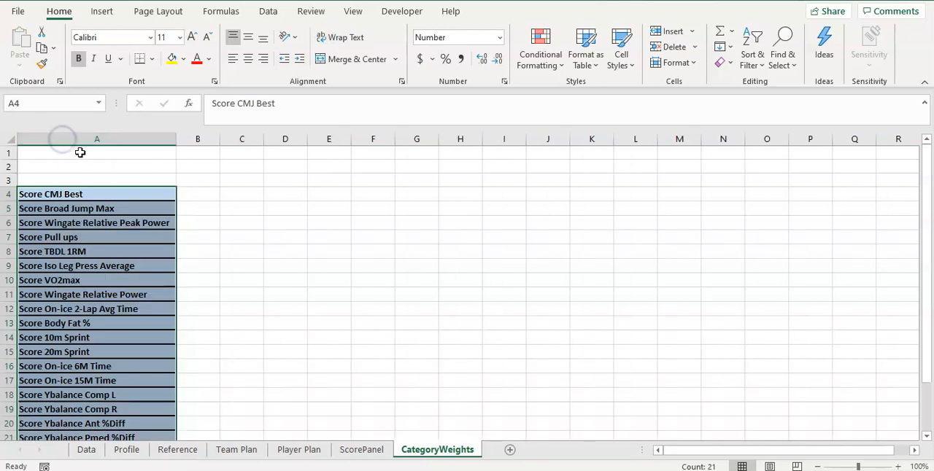
Enter the title Metric Weightings in A2 and make it bold
click(129, 168)
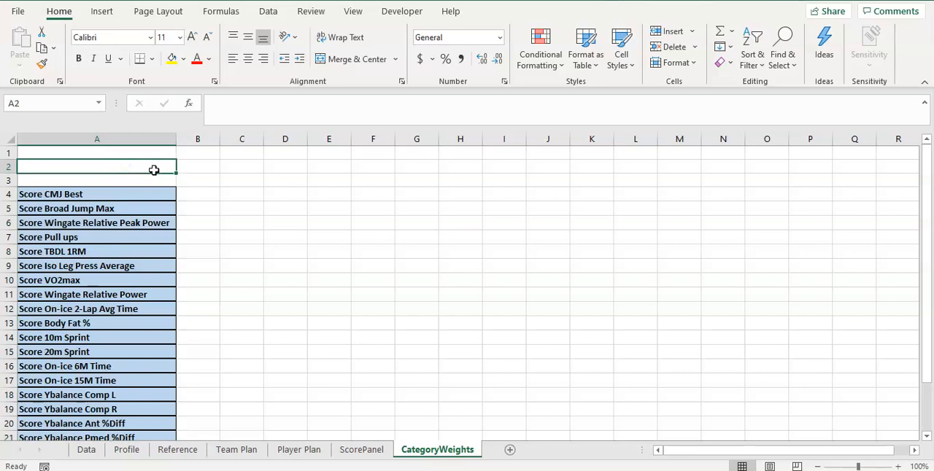
text(Metric)
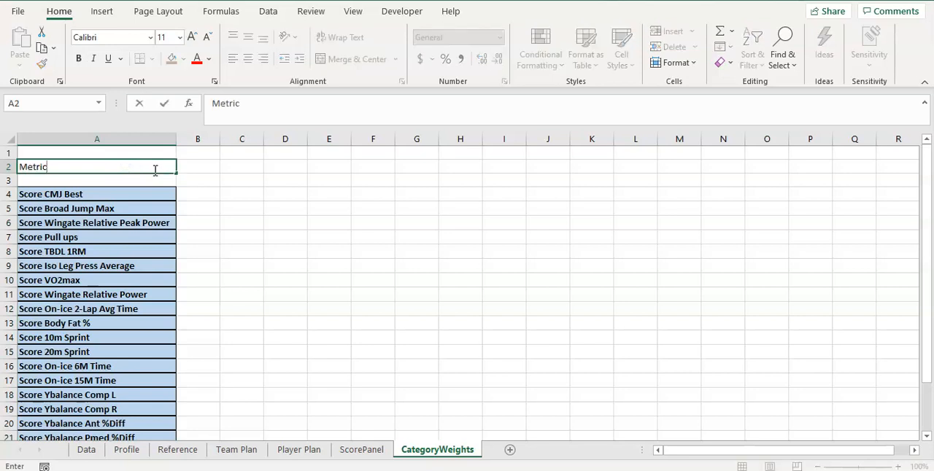
text( Weightin)
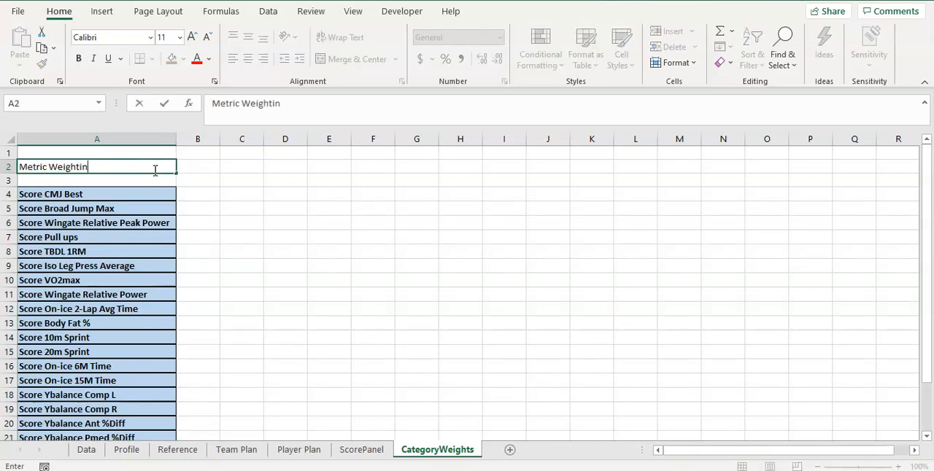
text(gs)
key(Return)
click(154, 170)
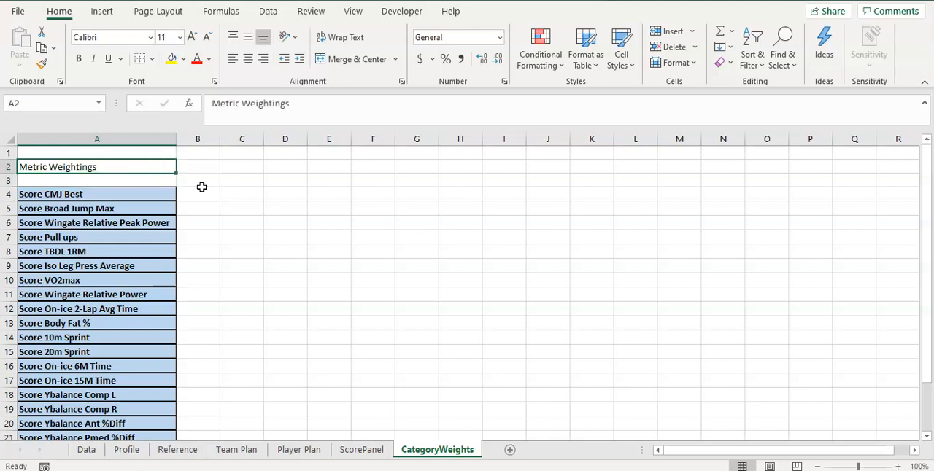
key(ctrl+b)
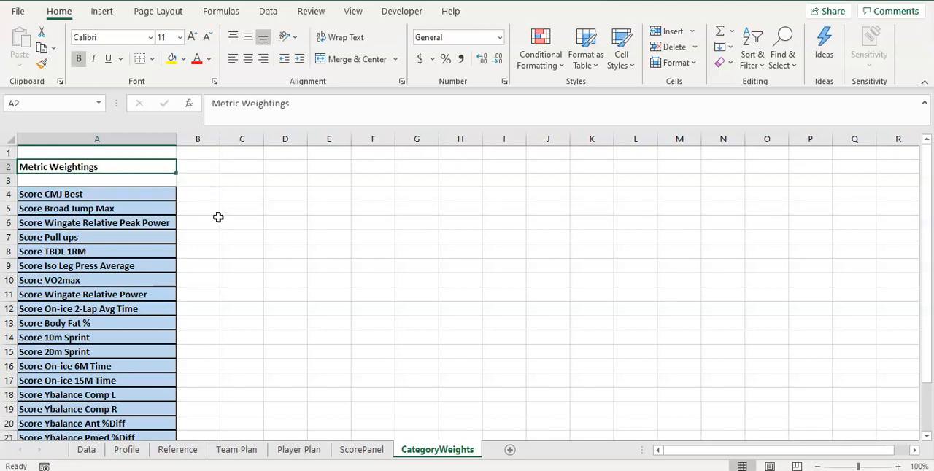
Enter the column headings Weight in B3 and Category in C3
click(200, 195)
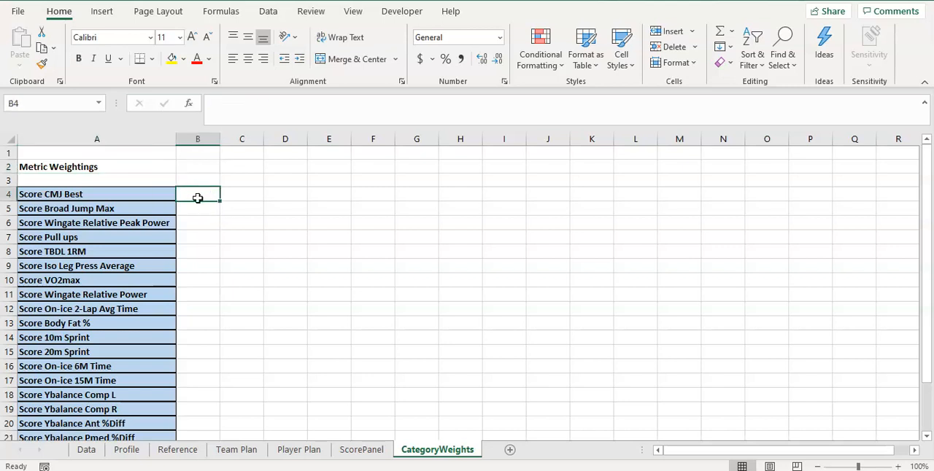
click(203, 179)
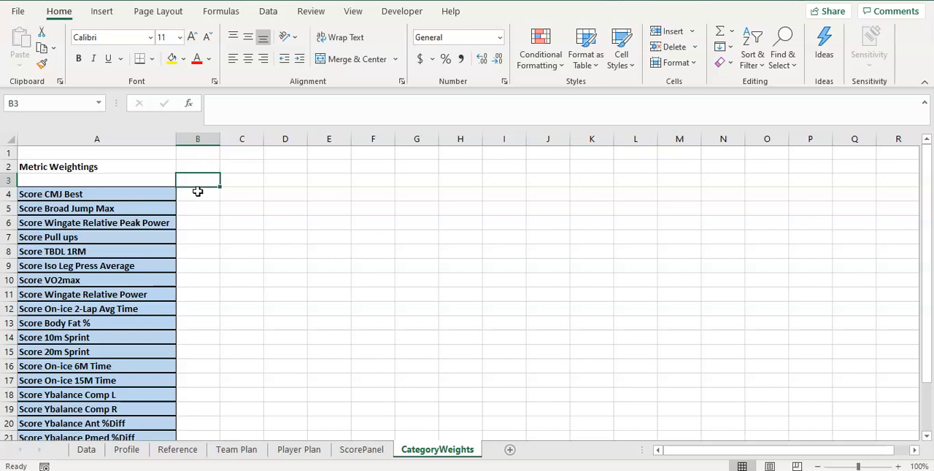
text(Weight)
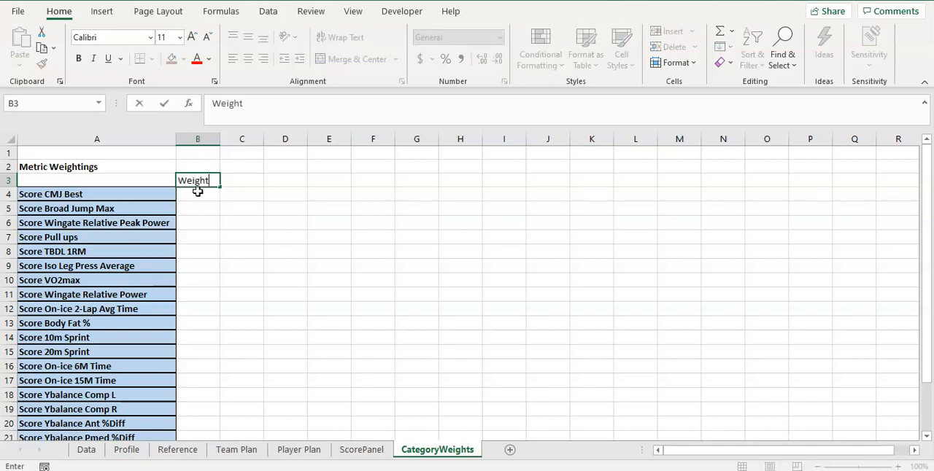
key(Tab)
text(Catego)
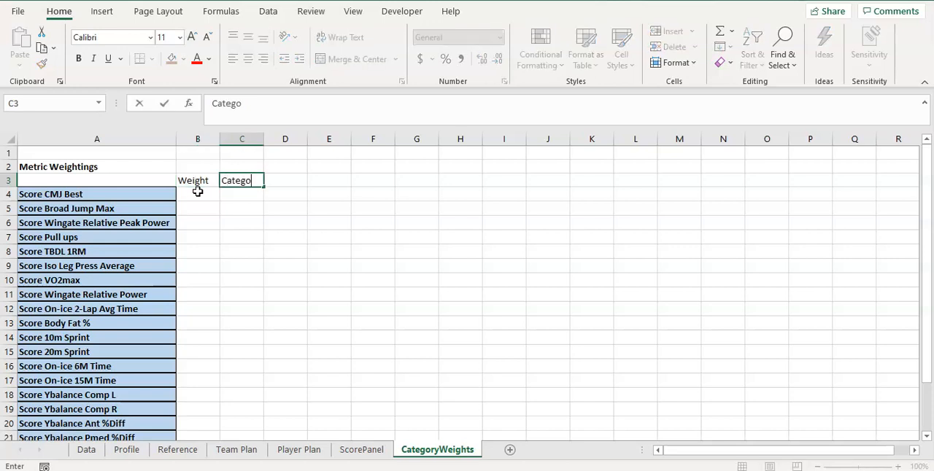
text(ry)
key(Return)
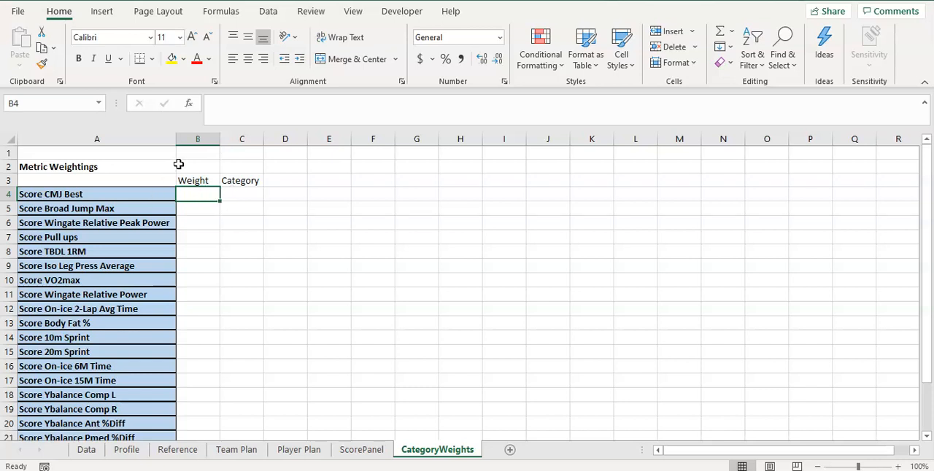
Assign the category Power to Score CMJ Best, Broad Jump Max and Wingate Relative Peak Power in C4:C6
click(225, 191)
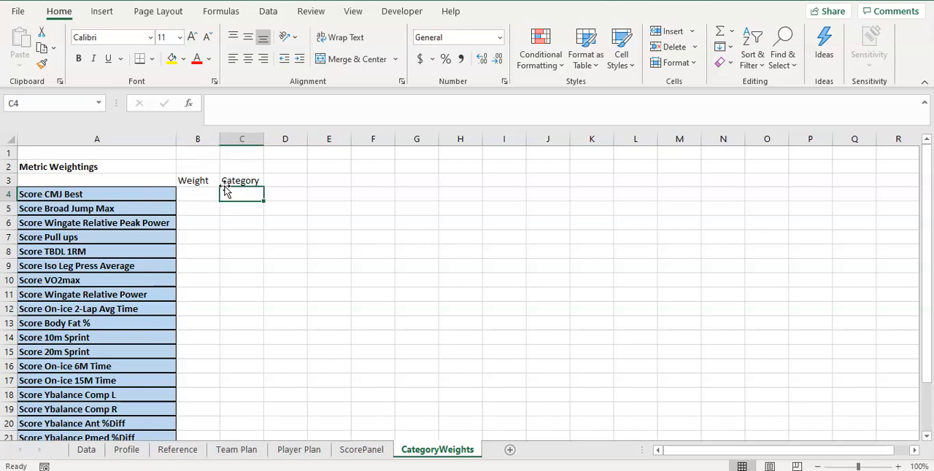
text(Power)
key(Return)
click(237, 193)
key(ctrl+c)
drag(239, 209, 240, 221)
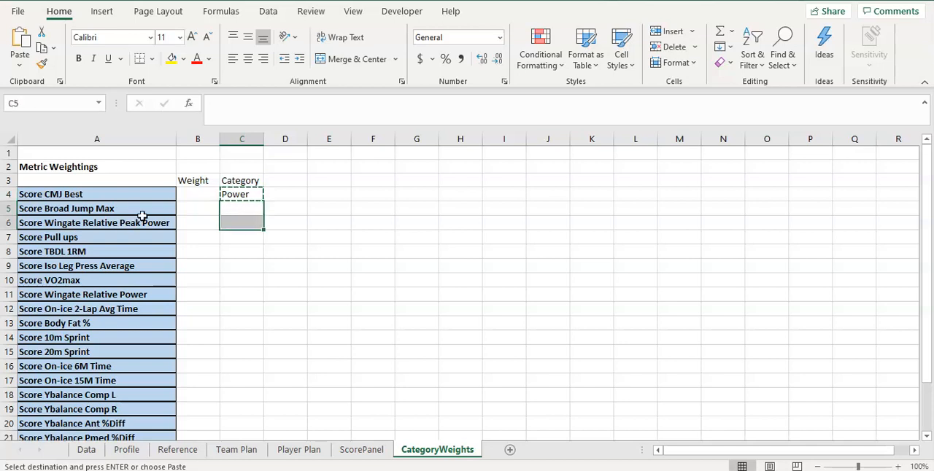
key(ctrl+v)
Assign the category Strength to Score Pull ups, TBDL 1RM and Iso Leg Press Average in C7:C9
click(245, 246)
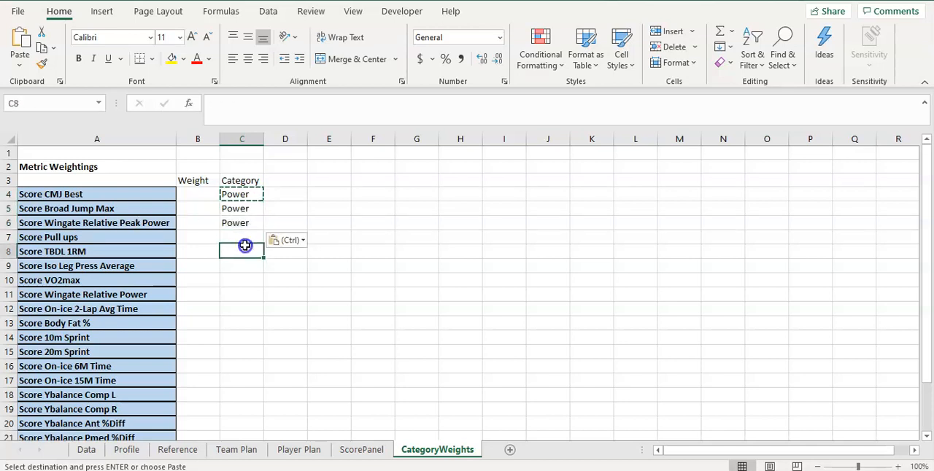
click(241, 235)
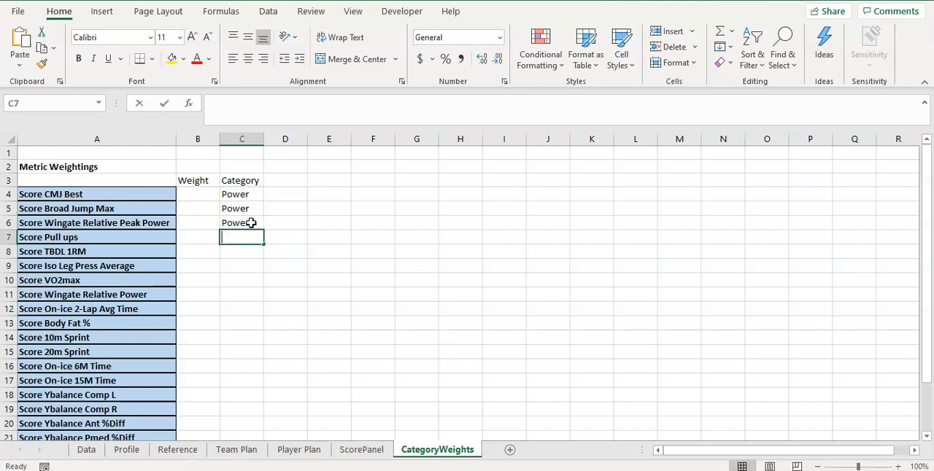
text(Strength)
key(Return)
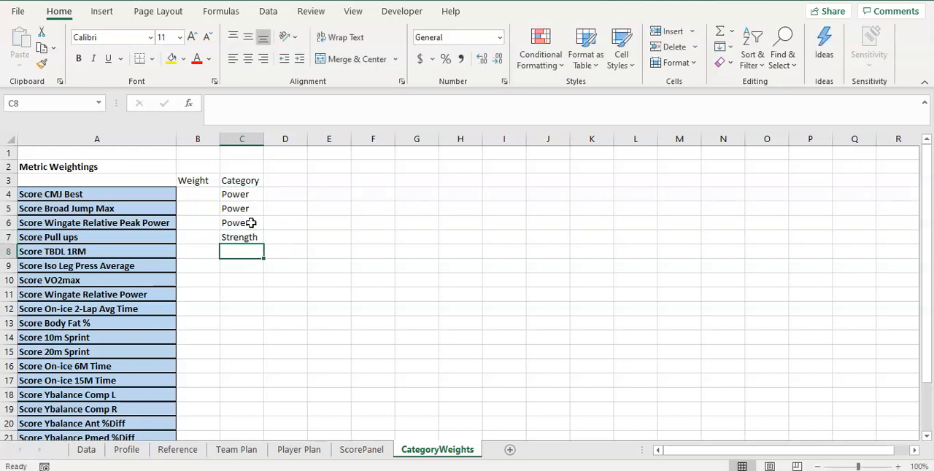
click(247, 240)
key(ctrl+c)
mouse_move(240, 251)
mouse_down()
mouse_move(246, 261)
mouse_move(233, 264)
mouse_up()
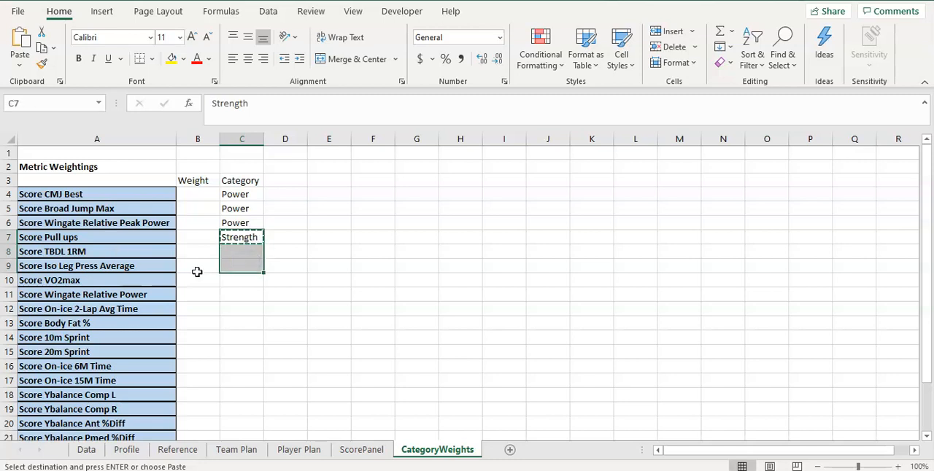
key(ctrl+v)
Assign the category Cond to the metrics from Score VO2max through Score Body Fat % in C10:C13
click(241, 283)
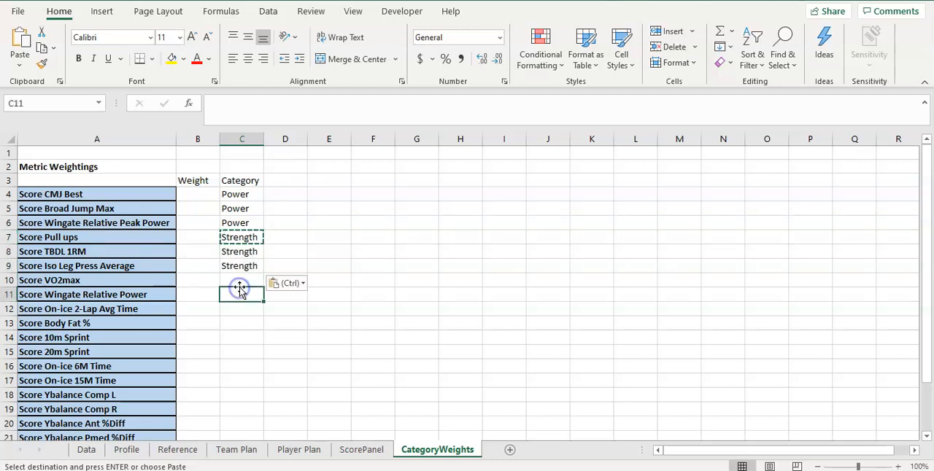
text(Cond)
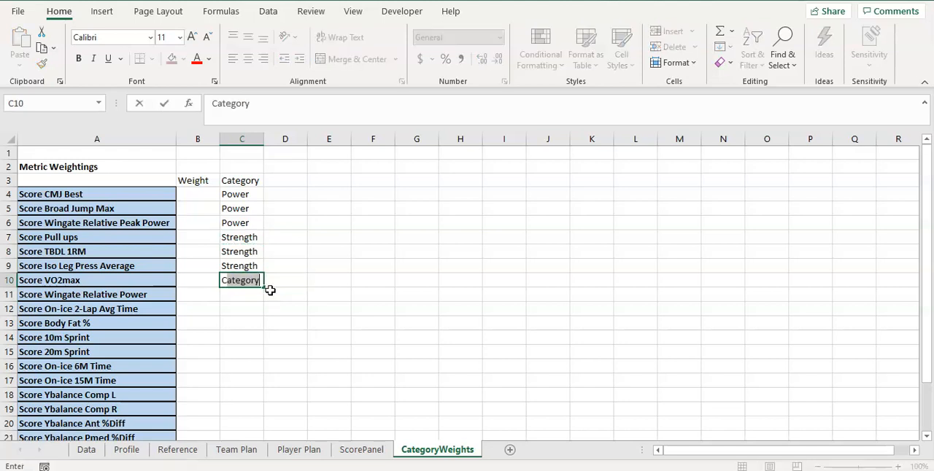
key(Return)
key(Up)
key(ctrl+c)
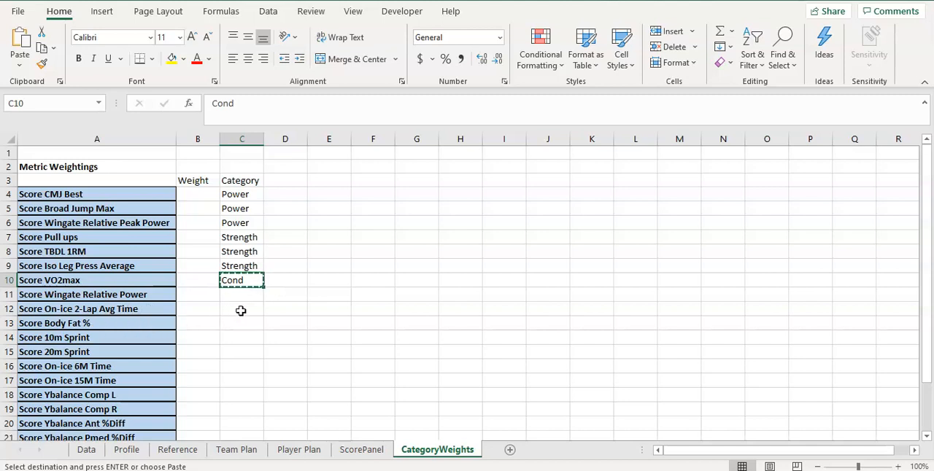
drag(242, 283, 250, 323)
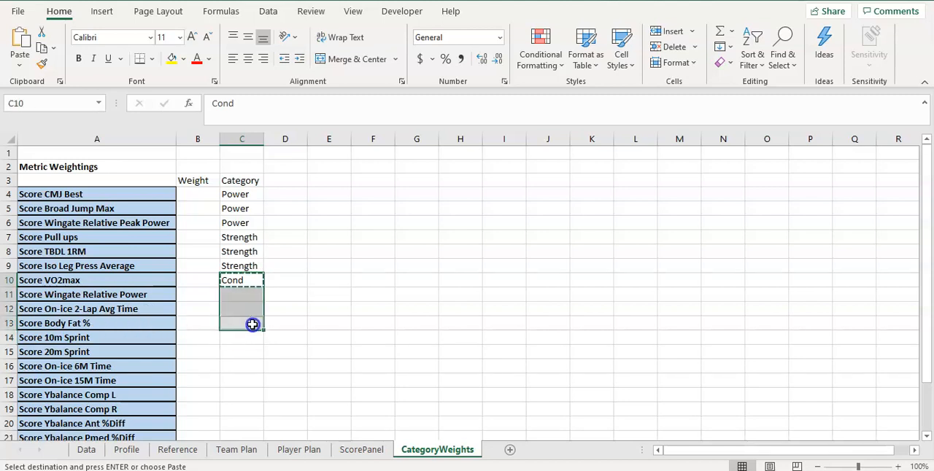
click(248, 330)
key(ctrl+v)
click(246, 308)
key(ctrl+v)
click(246, 295)
key(ctrl+v)
key(Escape)
Assign the category Speed to the metrics from Score 10m Sprint through Score On-ice 15M Time in C14:C17
click(246, 339)
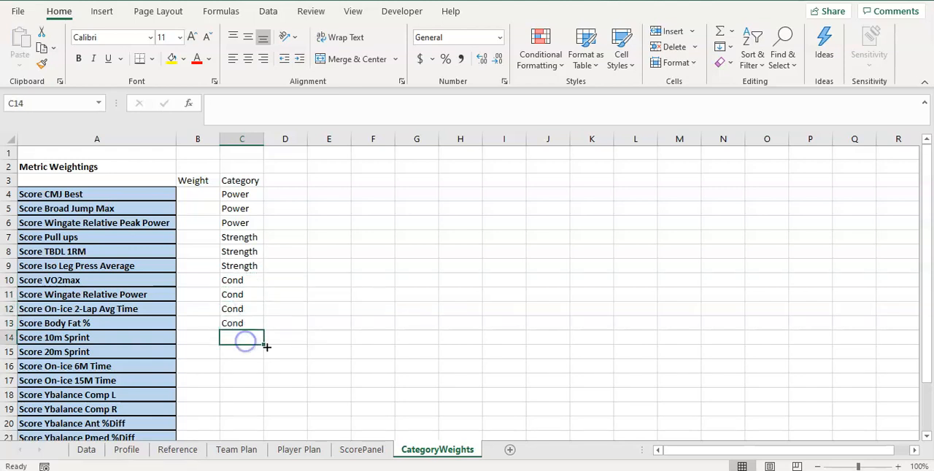
text(Sp)
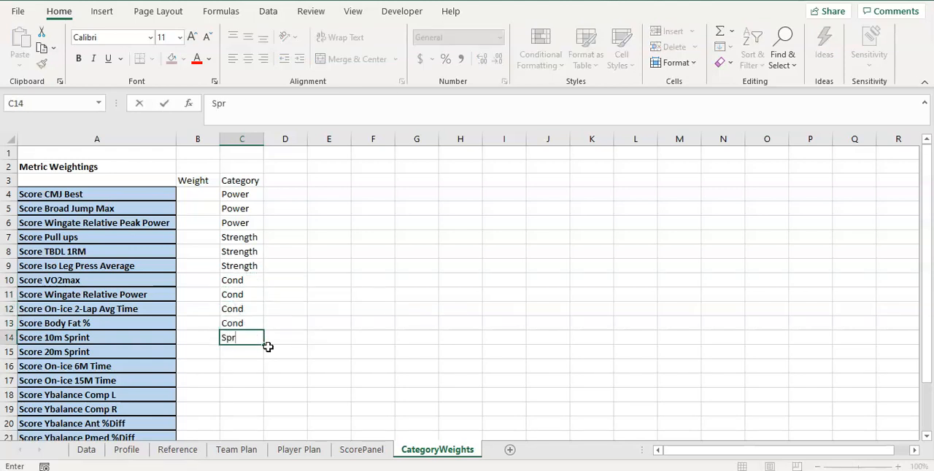
text(eed)
key(Return)
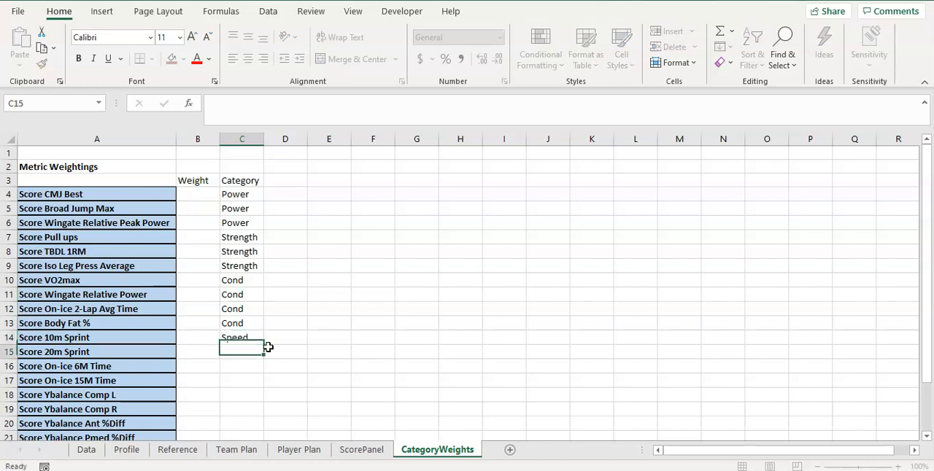
key(Up)
key(ctrl+c)
drag(250, 352, 243, 380)
key(ctrl+v)
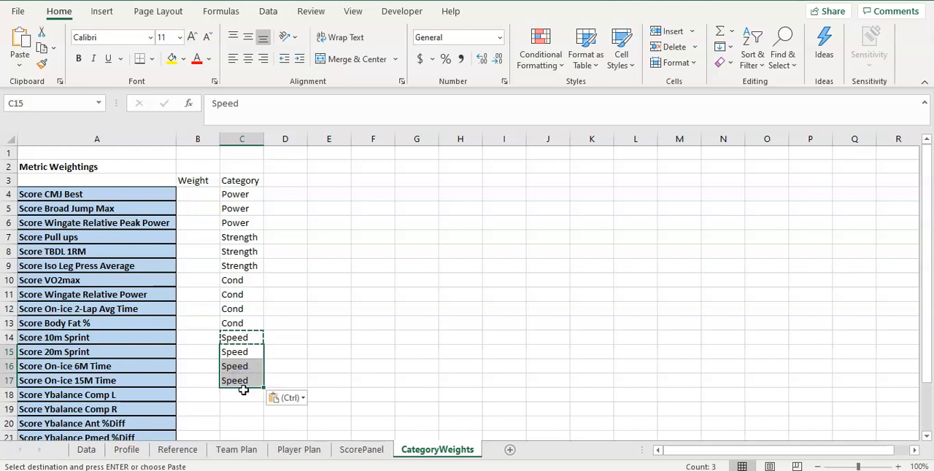
Assign the category Screen to the metrics from Score Ybalance Comp L through Score Iso LP %Diff in C18:C24
scroll(242, 286, down, 3)
click(243, 267)
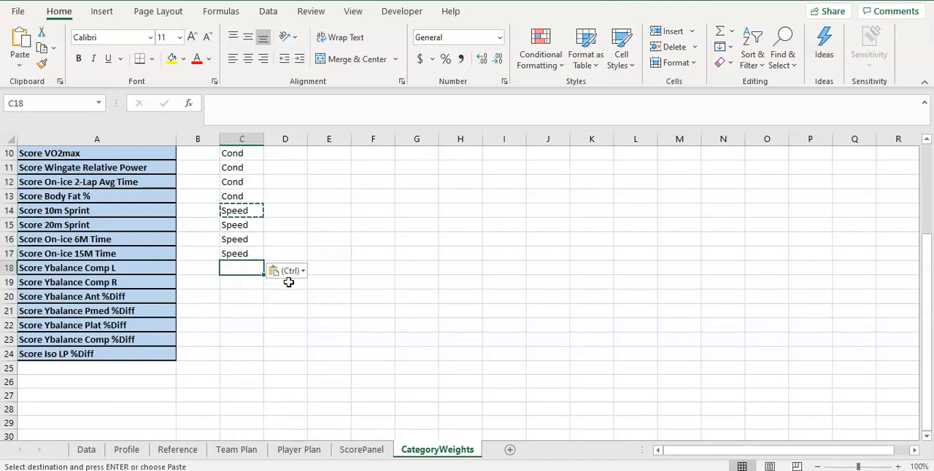
text(Screen)
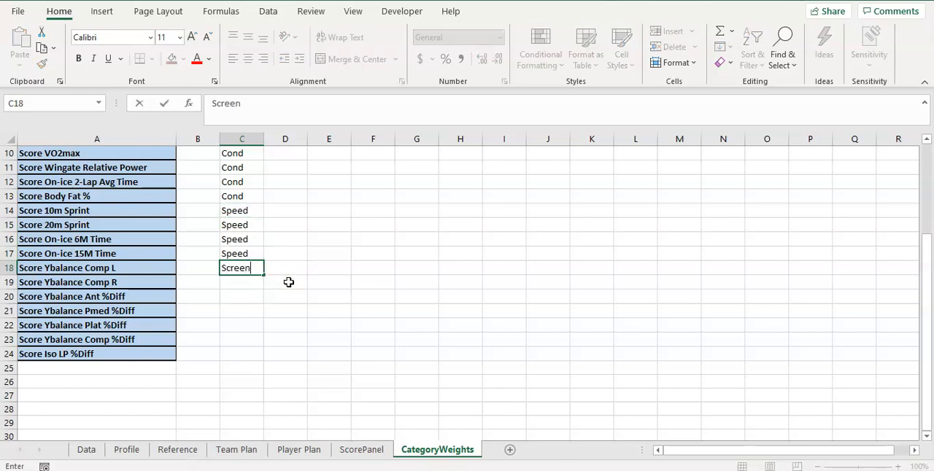
key(Return)
click(240, 268)
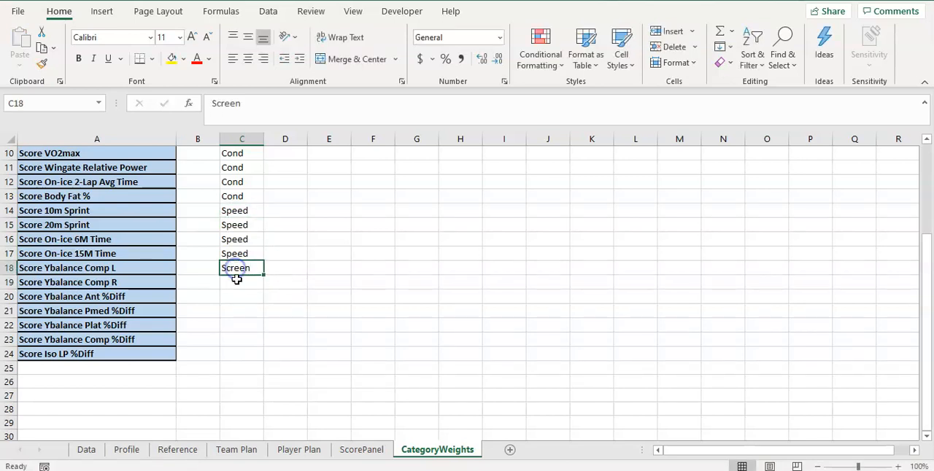
key(ctrl+c)
drag(240, 268, 241, 353)
key(ctrl+v)
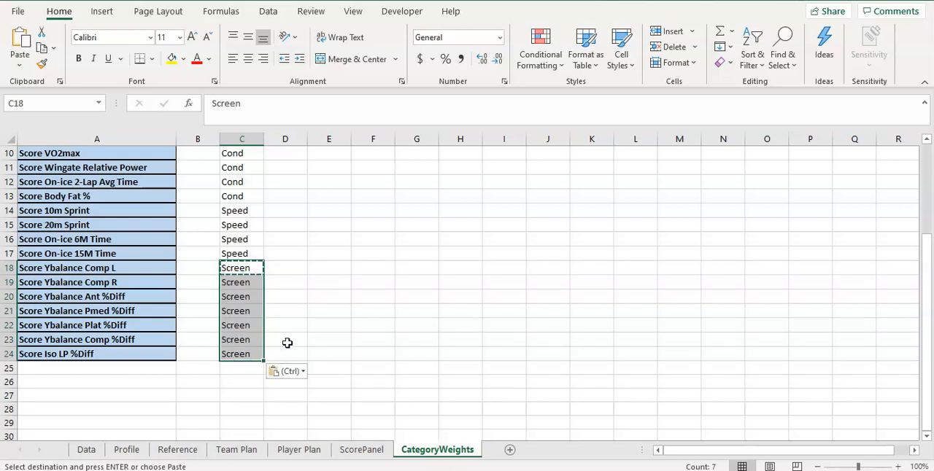
key(Escape)
scroll(291, 311, up, 3)
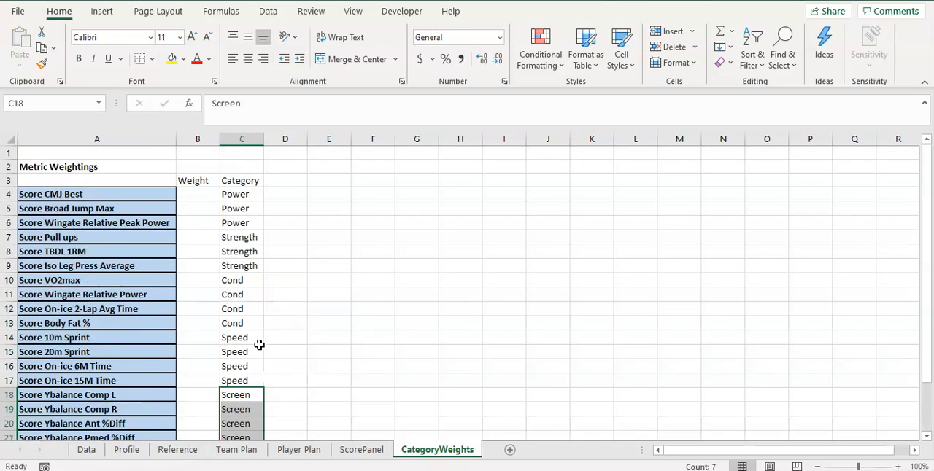
Review the categories assigned to the metrics down column C, from Power to Screen
click(246, 209)
click(241, 252)
click(237, 338)
click(237, 352)
scroll(243, 371, down, 1)
click(242, 400)
scroll(246, 401, down, 2)
scroll(263, 394, up, 3)
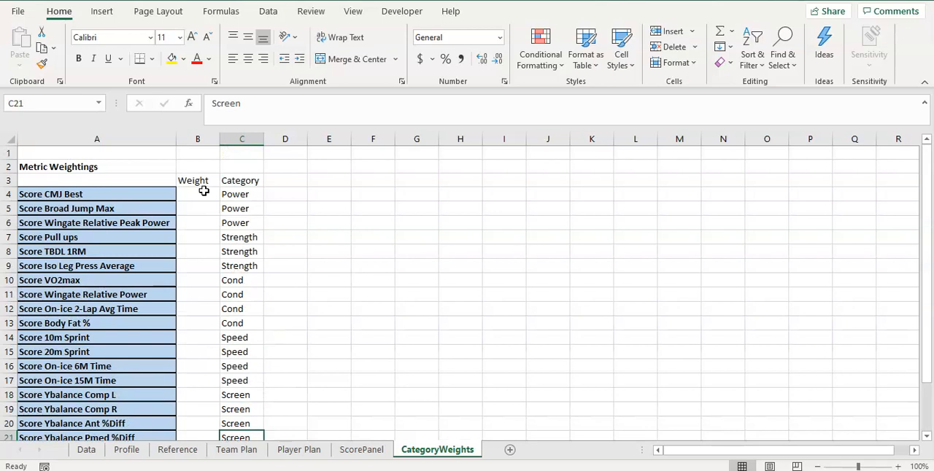
Set the weight of Score Wingate Relative Peak Power to 0.3 in B6
click(204, 198)
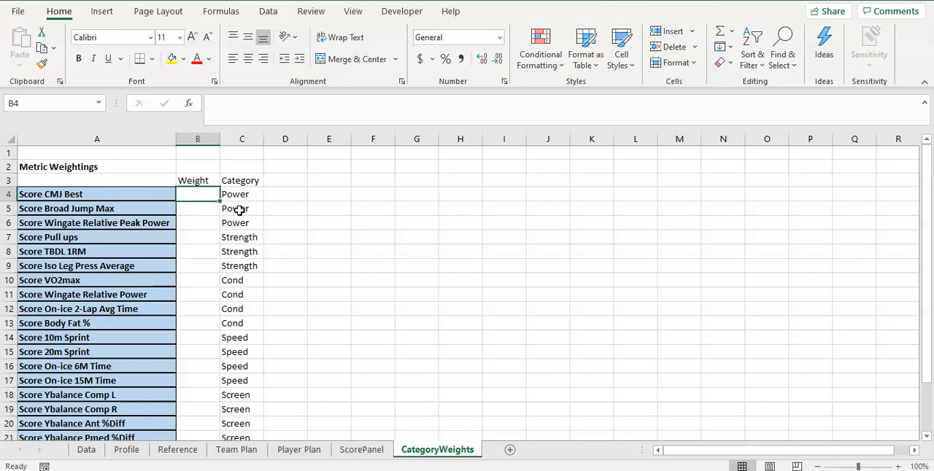
click(199, 224)
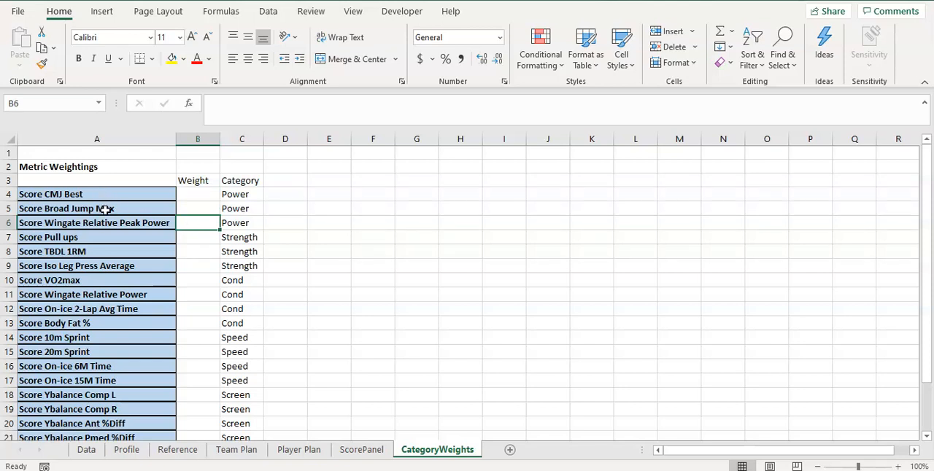
text(0.25)
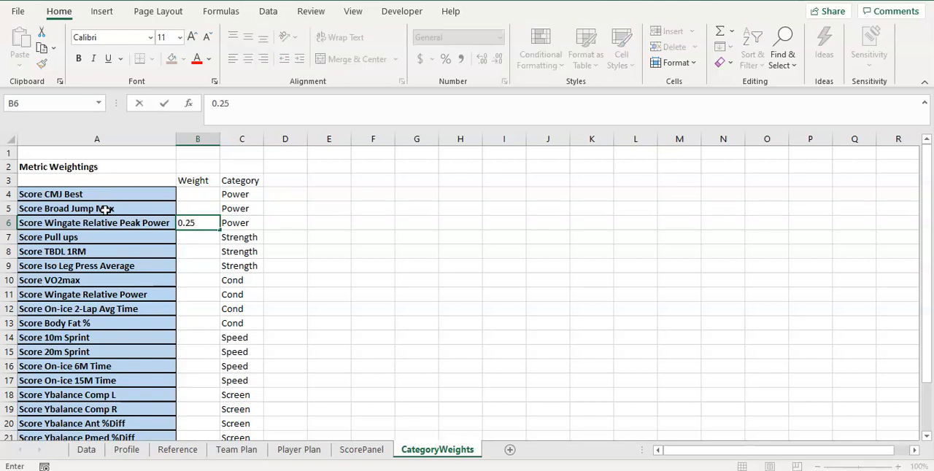
key(Up)
key(Down)
text(0.3)
key(Return)
Enter the weights 0.35, 0.35 and 0.3 for the three Power metrics in B4:B6
key(Up)
key(Up)
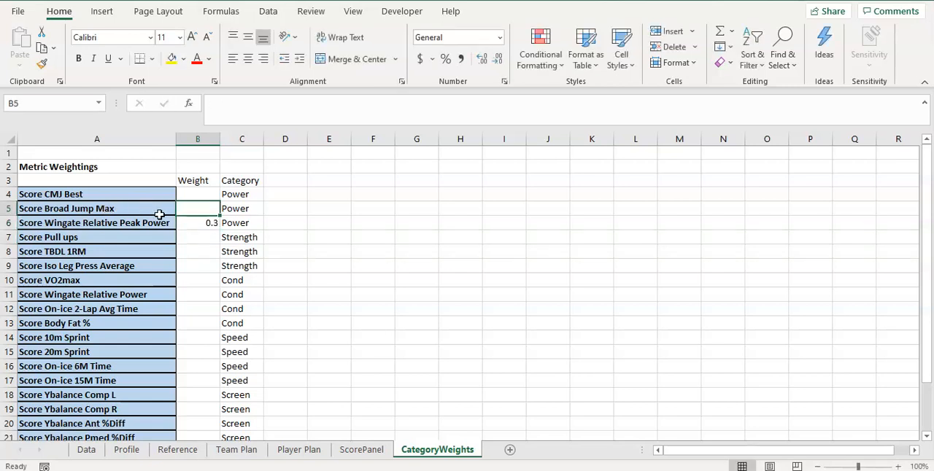
click(199, 195)
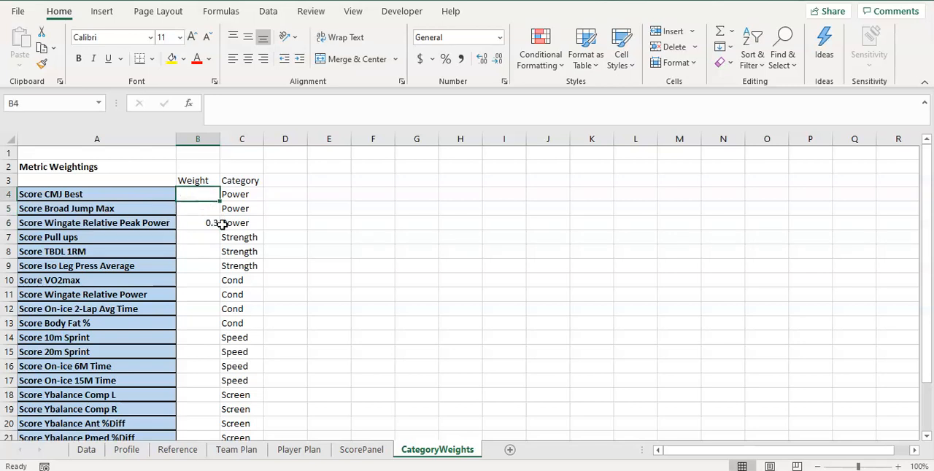
text(0.3)
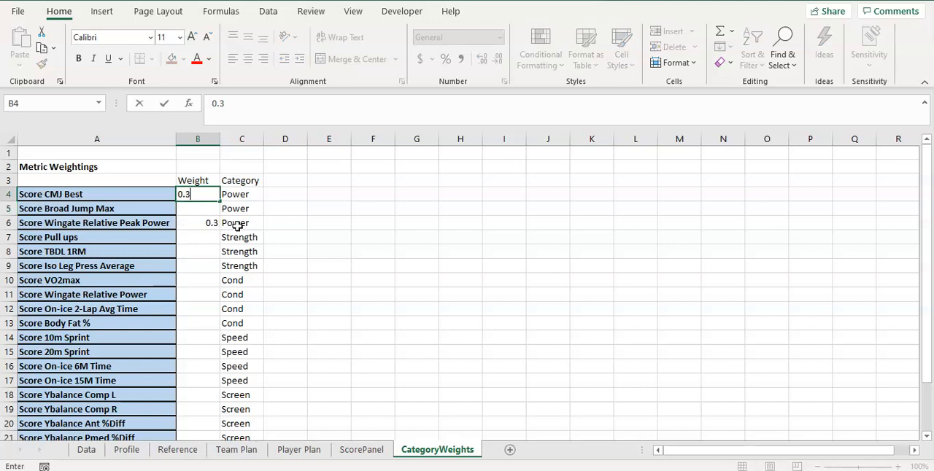
text(5)
key(Return)
text(0.35)
key(Return)
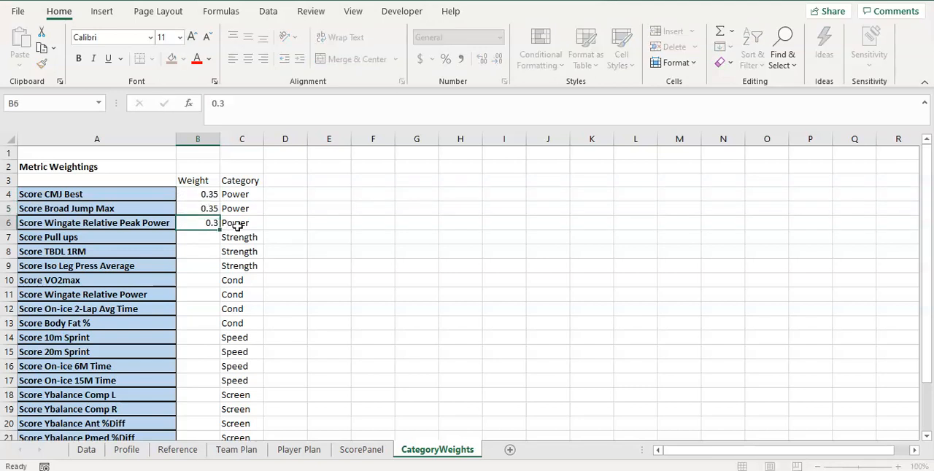
text(0.3)
key(ctrl+Return)
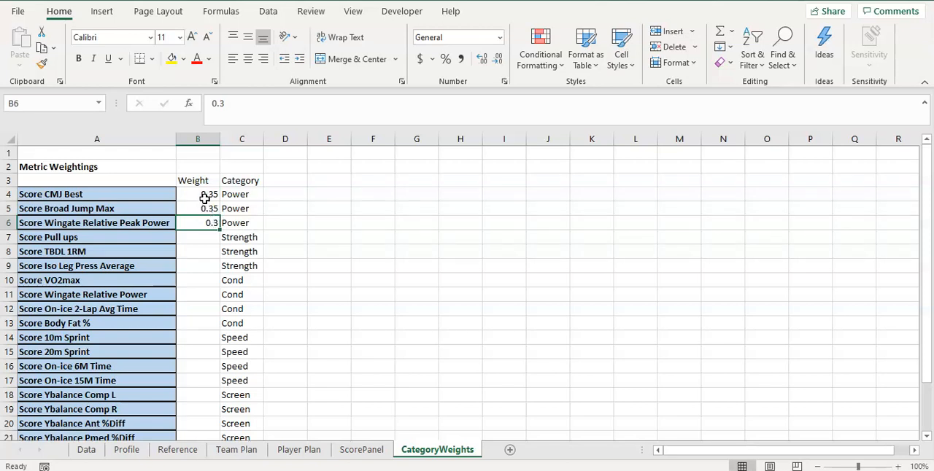
Look at the Score TBDL 1RM column on the Data sheet and return to the CategoryWeights sheet
click(205, 198)
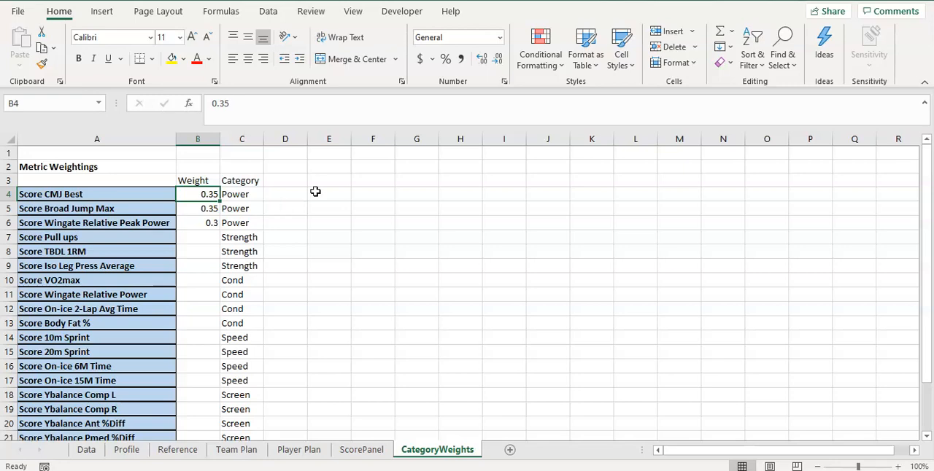
click(87, 450)
click(232, 248)
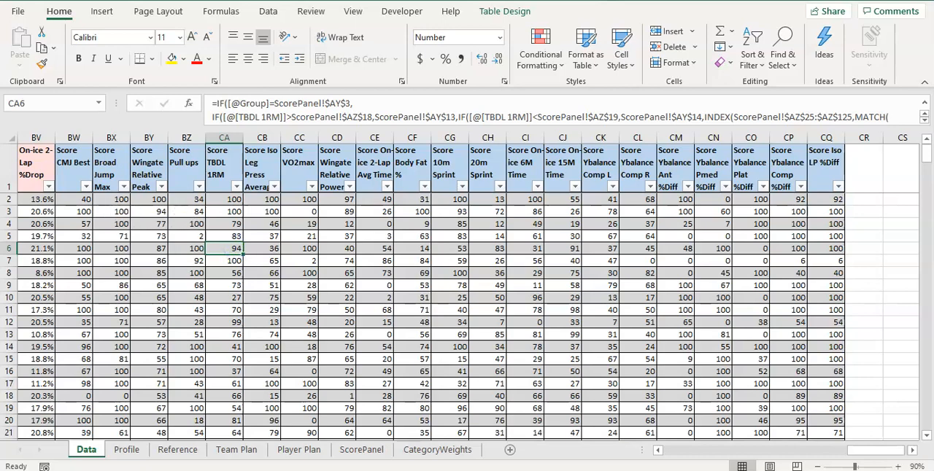
click(429, 454)
Set the weights of Score Pull ups and Score TBDL 1RM to 0.33 each in B7:B8
click(200, 238)
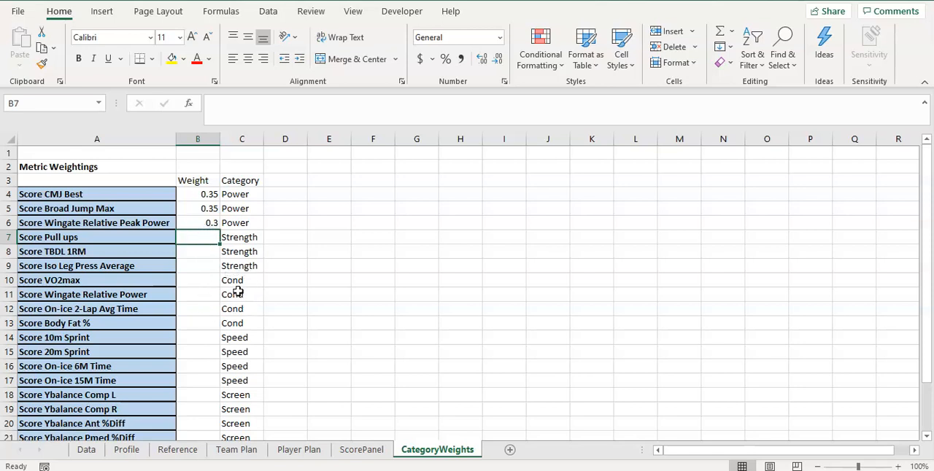
text(0.3)
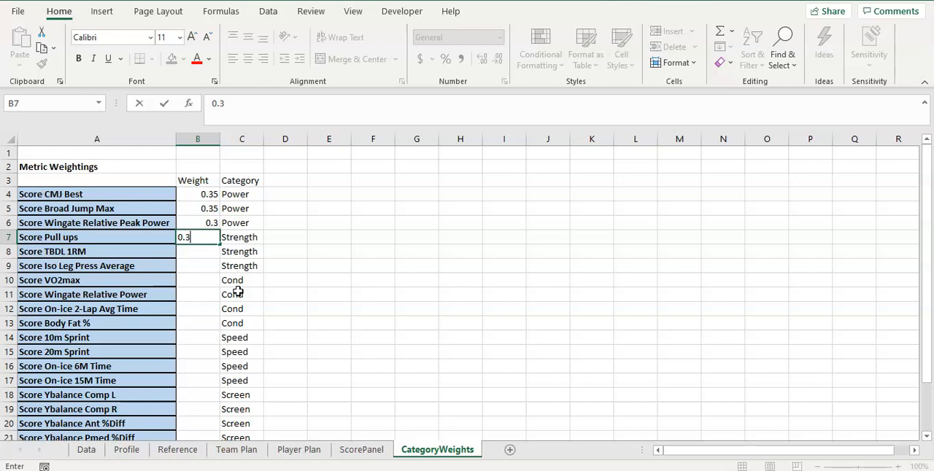
text(3)
key(Return)
text(0)
key(Return)
text(0.)
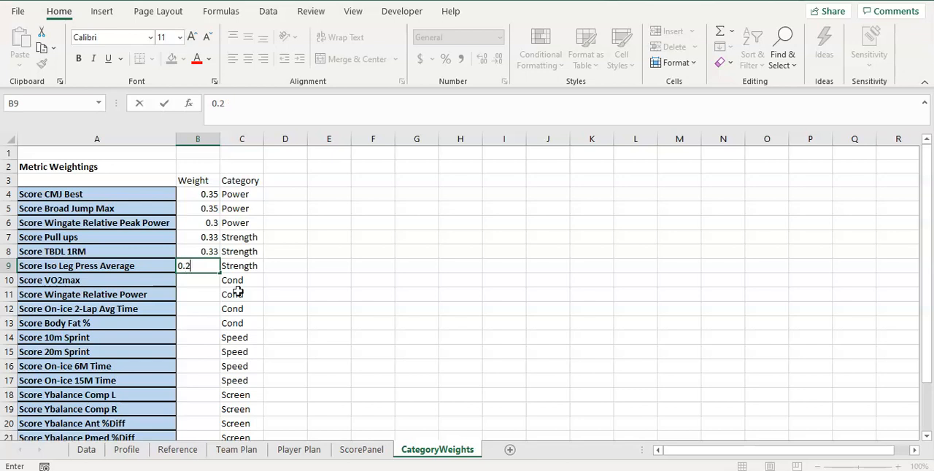
Set the Strength weights to 0.2 for Score Pull ups, 0.6 for Score TBDL 1RM and 0.2 for Score Iso Leg Press Average
key(Return)
key(Up)
key(Up)
key(BackSpace)
text(0)
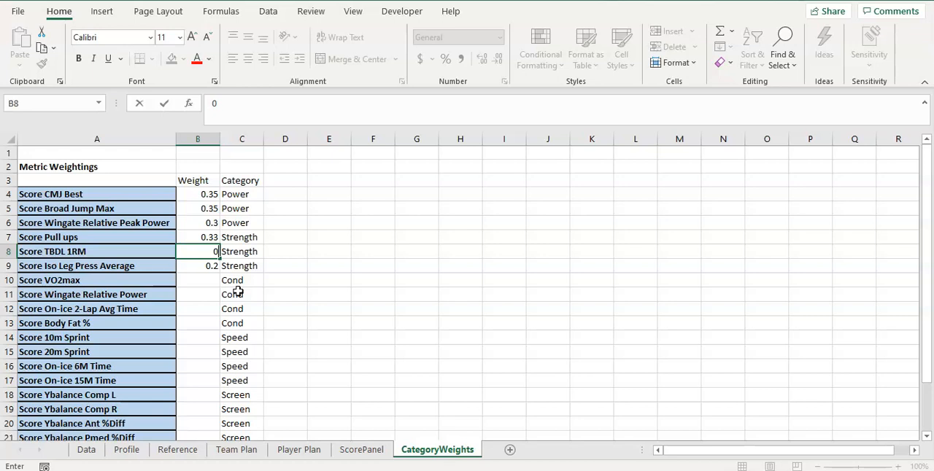
text(.6)
key(Up)
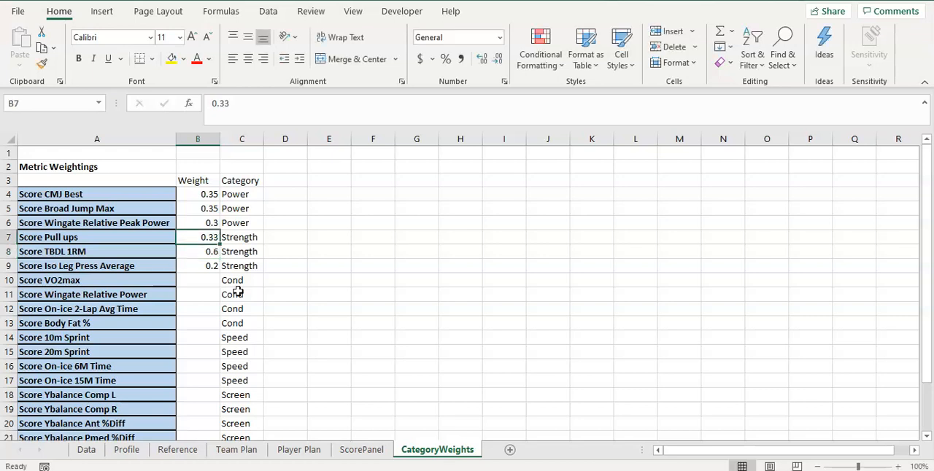
key(BackSpace)
text(0.2)
key(Return)
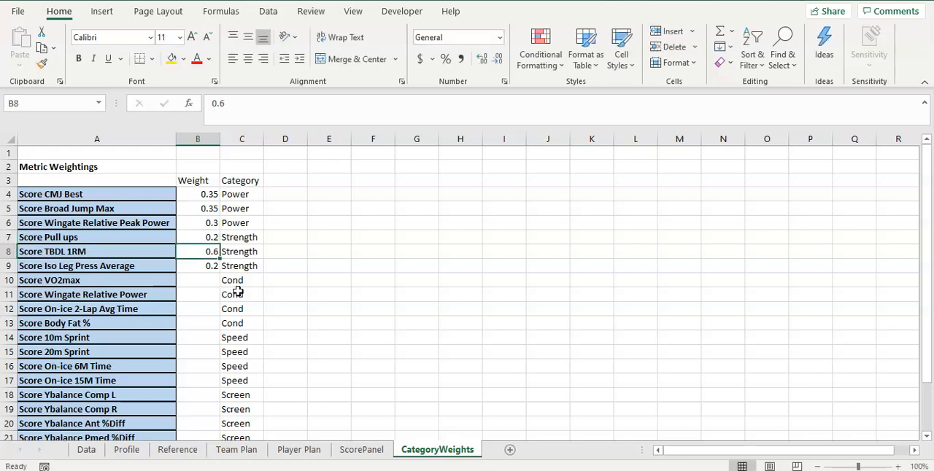
click(198, 237)
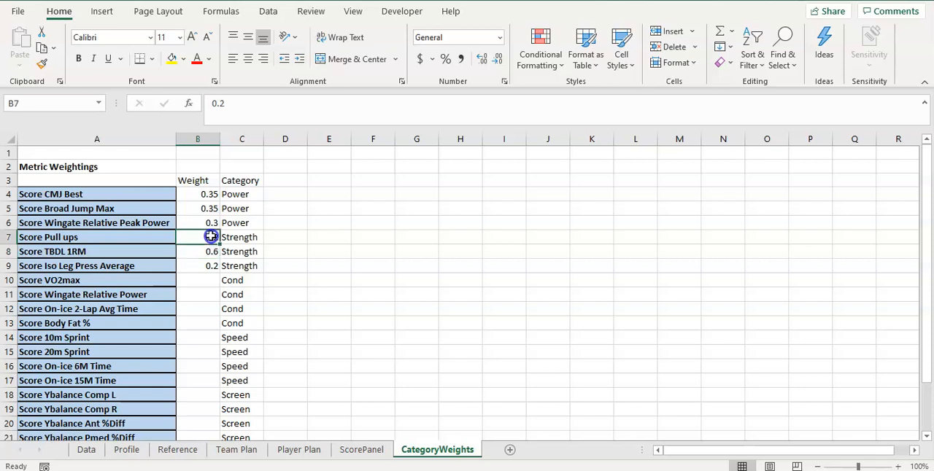
click(207, 283)
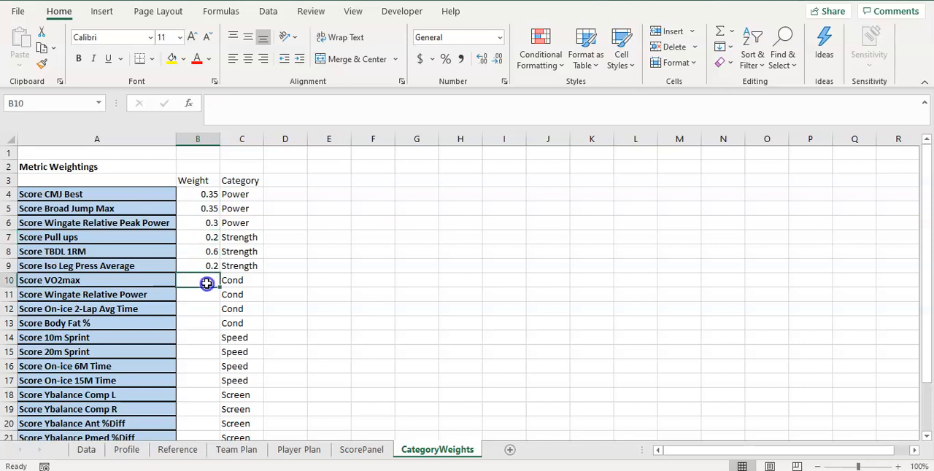
drag(212, 265, 213, 252)
click(211, 250)
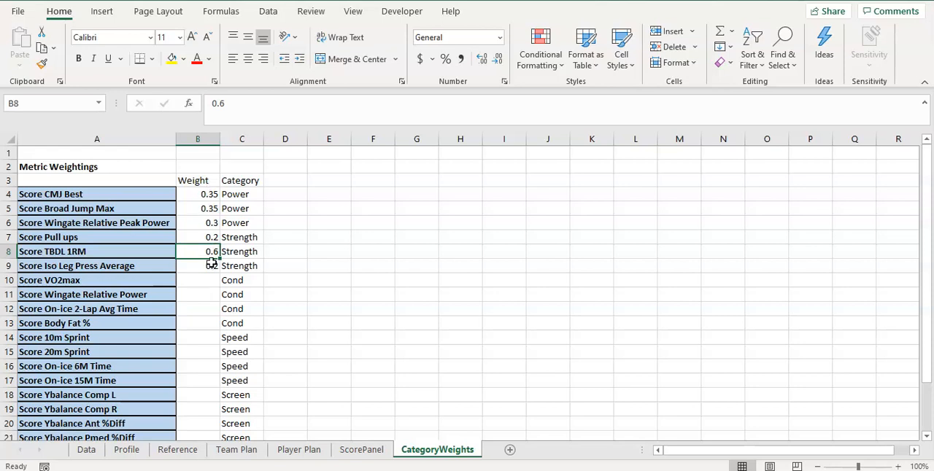
click(204, 281)
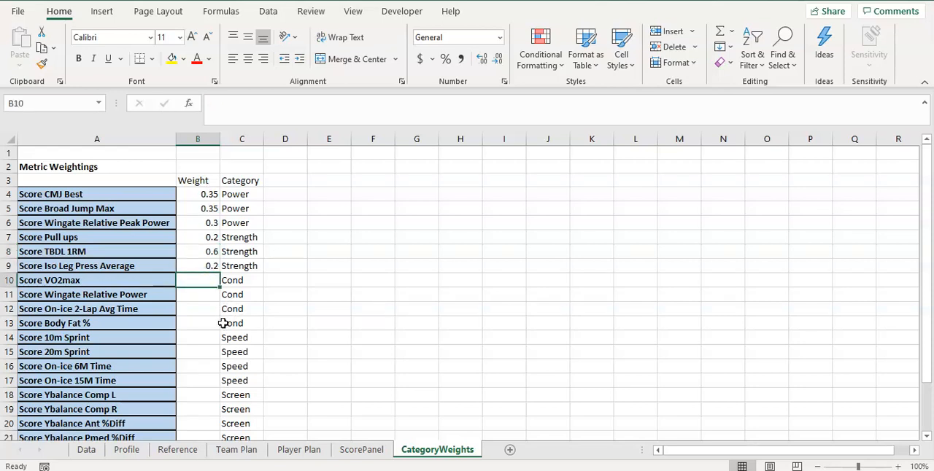
drag(245, 283, 242, 319)
Set the weight of Score On-ice 2-Lap Avg Time to 0.5 in B12
click(206, 322)
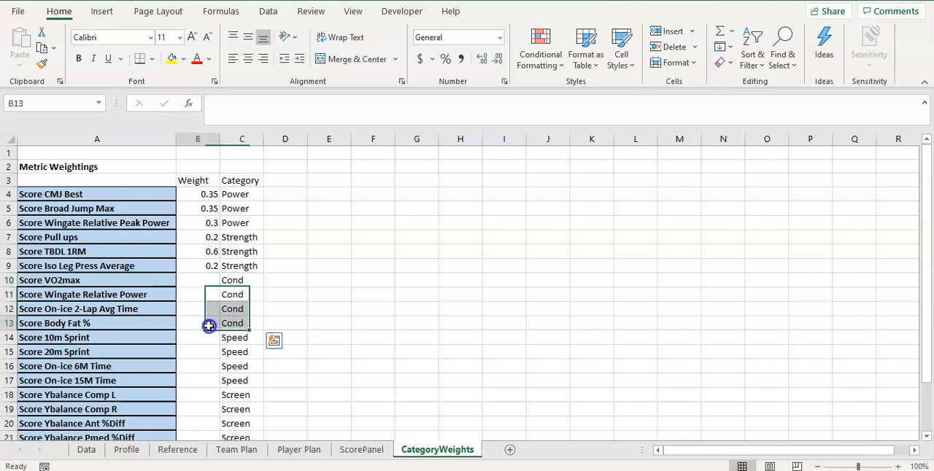
text(0.)
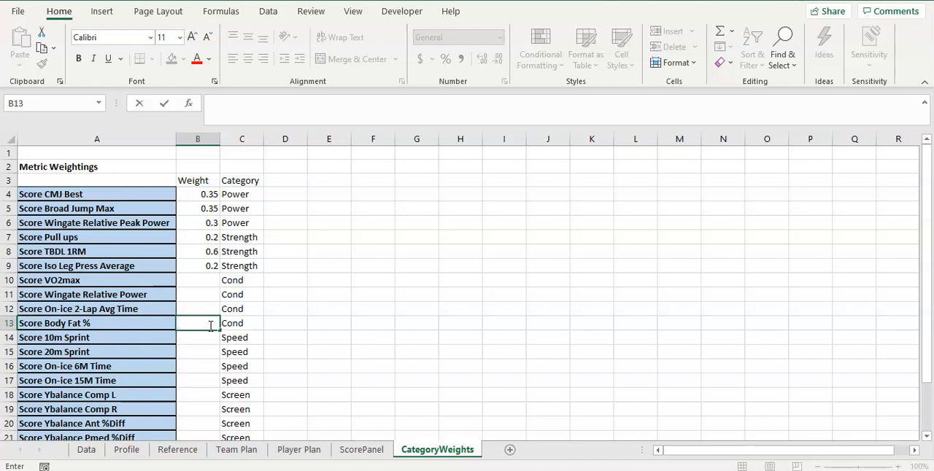
key(Up)
text(0.)
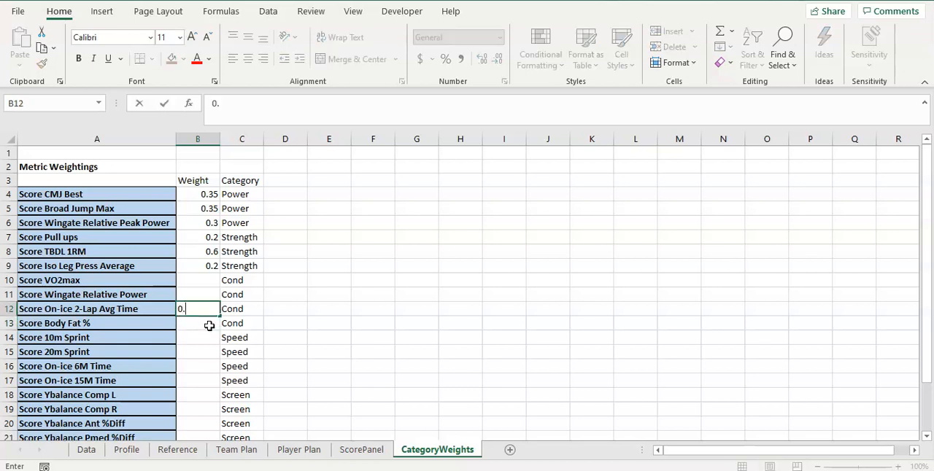
text(5)
key(Return)
Set the weight of Score Wingate Relative Power to 0.1 in B11
key(Up)
key(Up)
text(0)
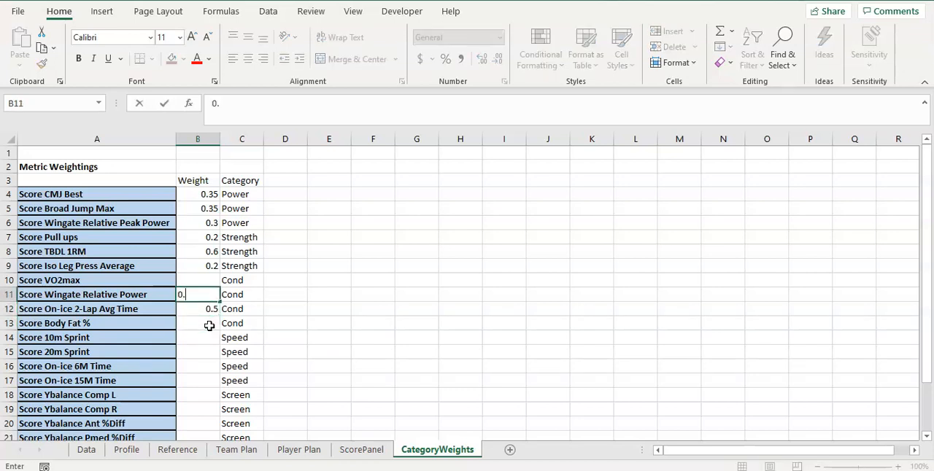
text(.1)
key(Return)
key(Up)
key(Up)
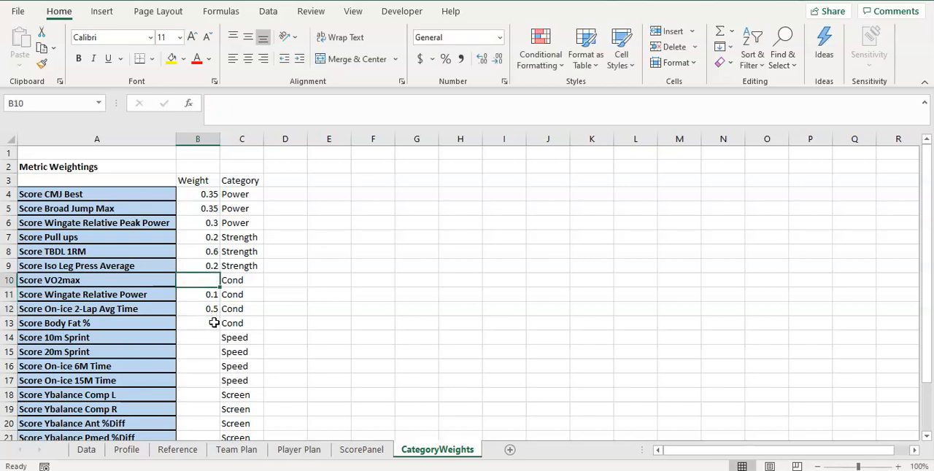
Set the weights of Score VO2max in B10 and Score Body Fat % in B13 to 0.2 each
text(0)
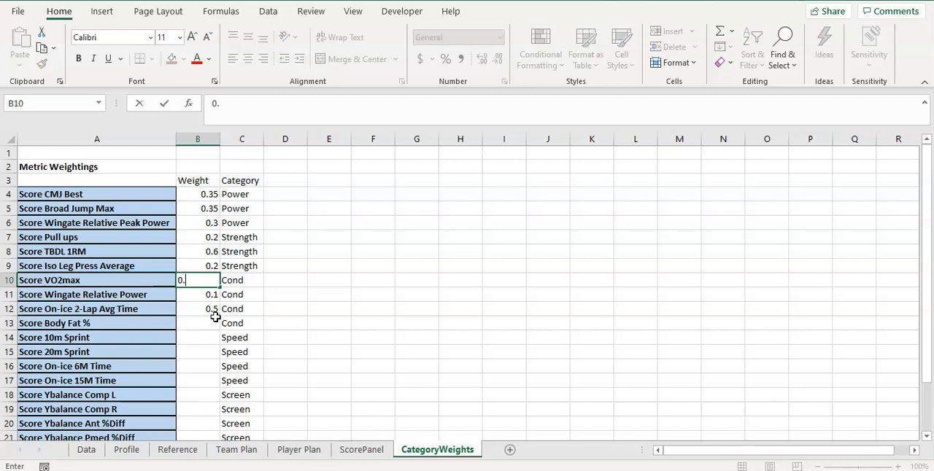
text(.2)
key(Return)
key(Down)
key(Down)
text(0.2)
key(Return)
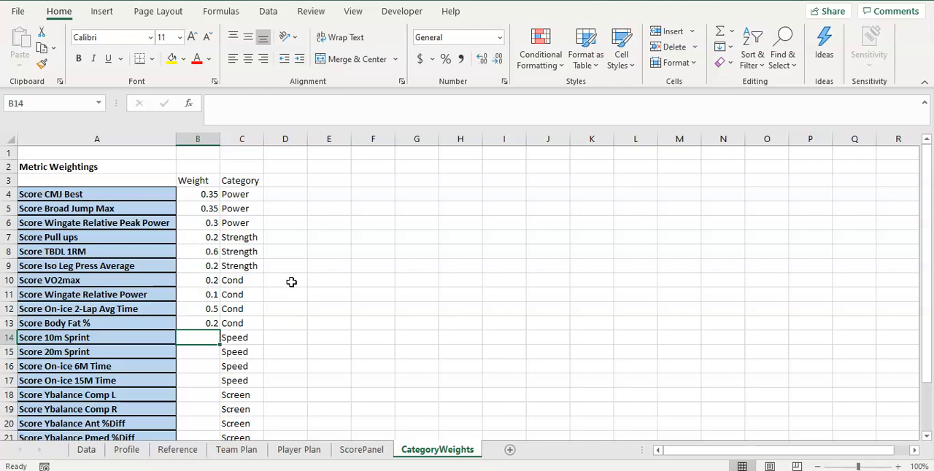
Total the Power weights in D4 with the formula =SUM(B4:B6)
click(292, 196)
text(=)
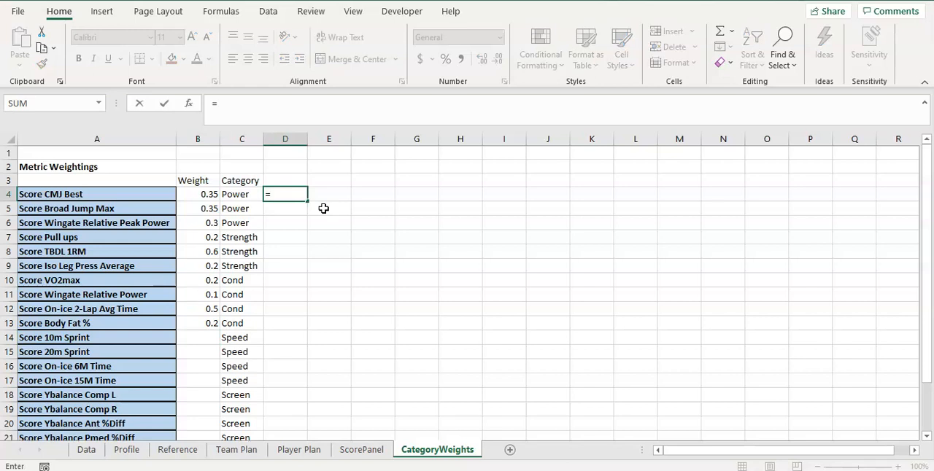
text(()
drag(208, 196, 208, 229)
text())
key(Return)
key(Up)
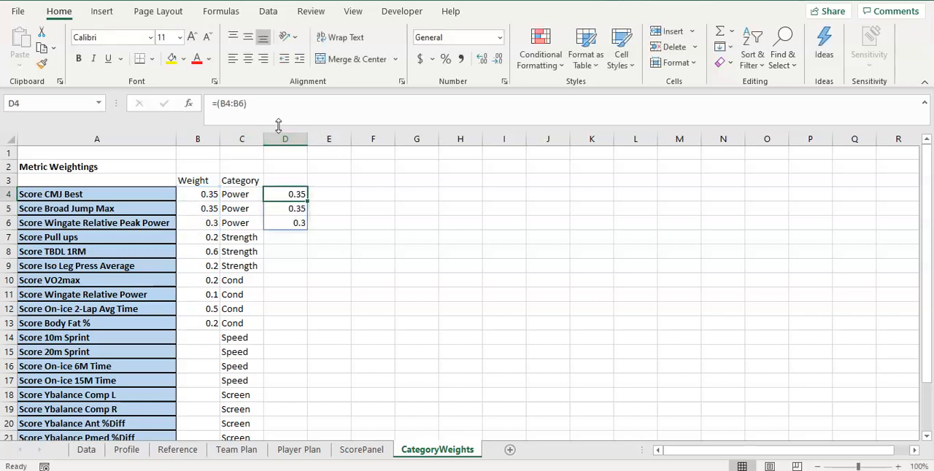
click(215, 106)
text(SUM)
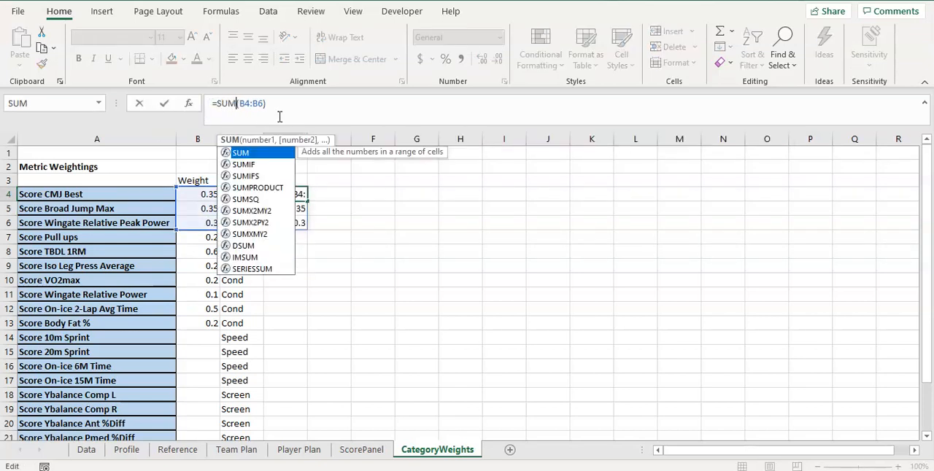
key(Return)
key(Up)
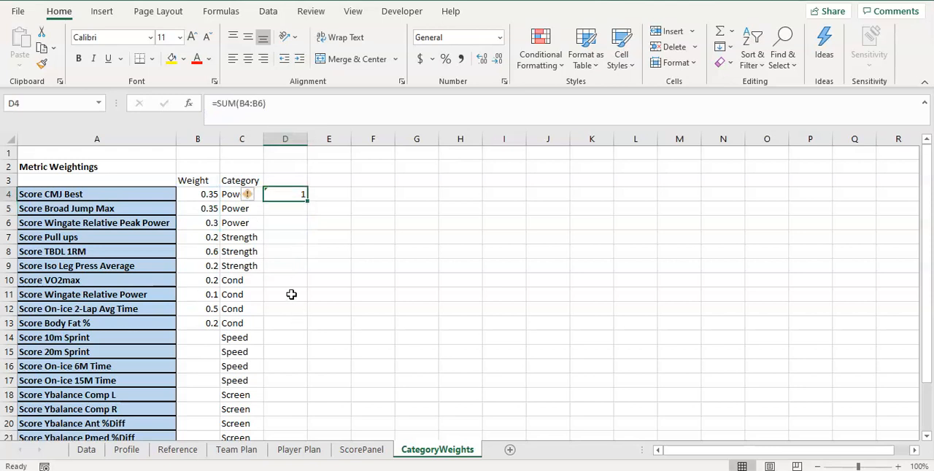
Copy the Power total formula to D7 to sum the Strength weights in B7:B9
key(ctrl+c)
click(286, 239)
key(ctrl+v)
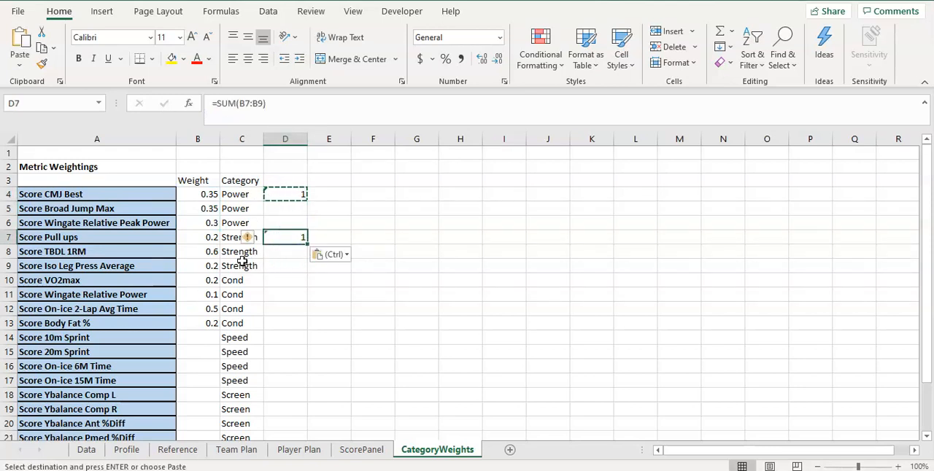
Paste the total formula in D10 and extend its range to B10:B13 to cover all Cond weights
click(290, 278)
key(ctrl+v)
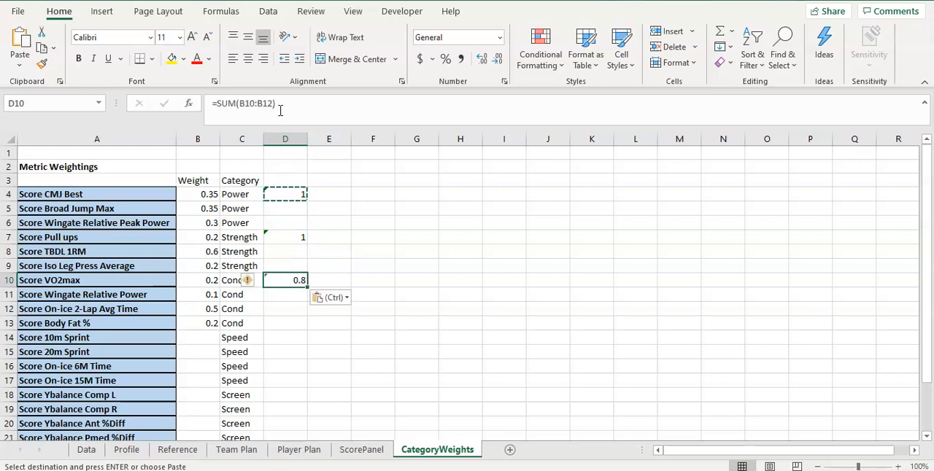
click(282, 105)
key(BackSpace)
key(BackSpace)
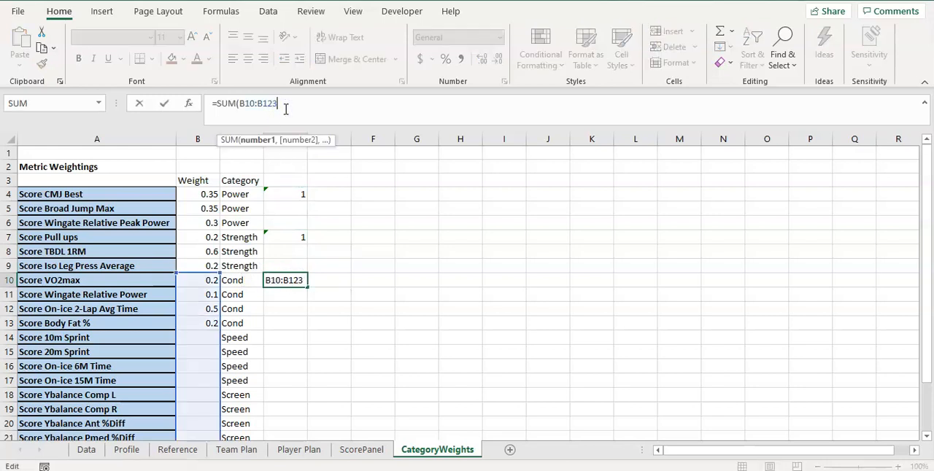
text(3)
key(Return)
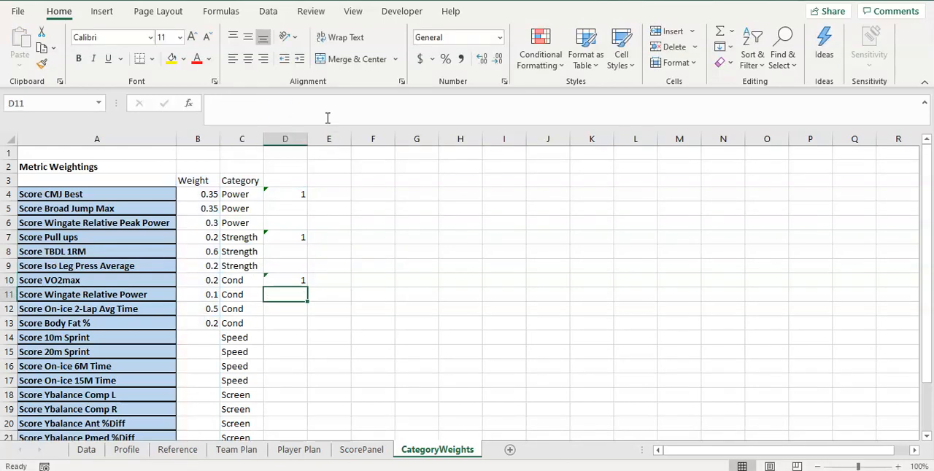
click(301, 195)
click(275, 282)
Set the weights of Score 10m Sprint and Score 20m Sprint to 0.1 each in B14:B15
click(209, 337)
scroll(208, 340, down, 1)
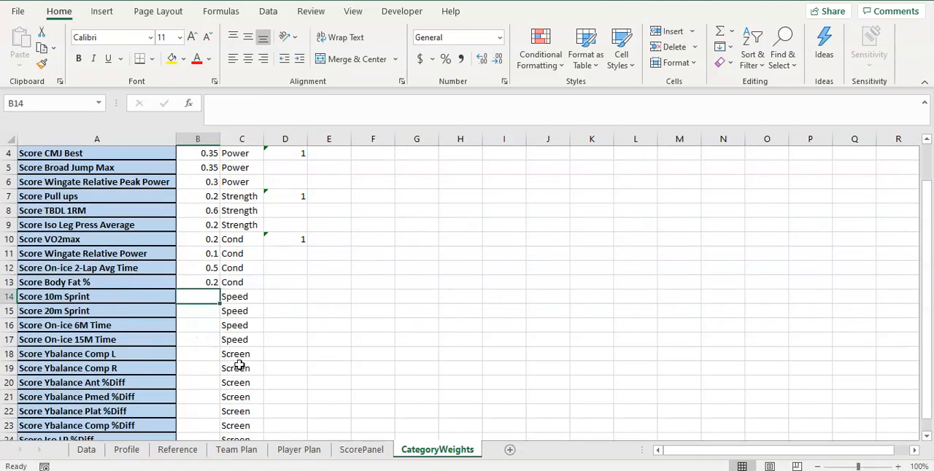
text(0)
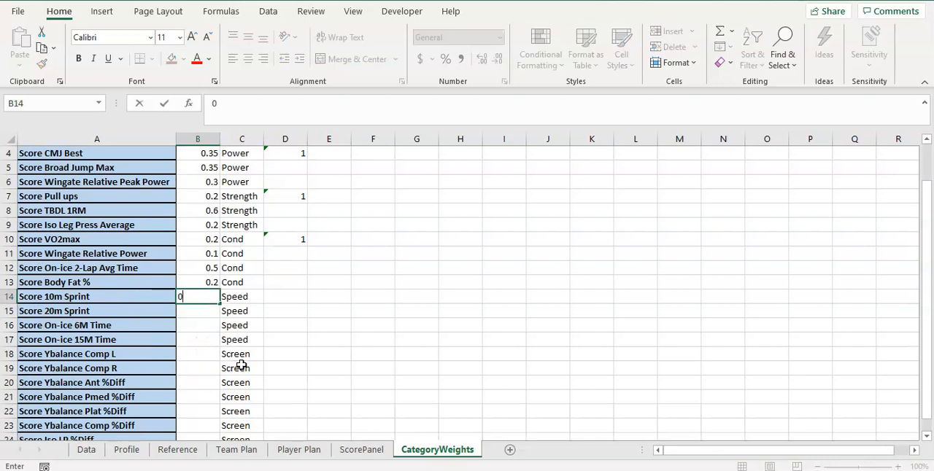
text(.1)
key(Return)
Set the weights of Score On-ice 6M Time and Score On-ice 15M Time to 0.4 each in B16:B17
text(0.1)
key(Return)
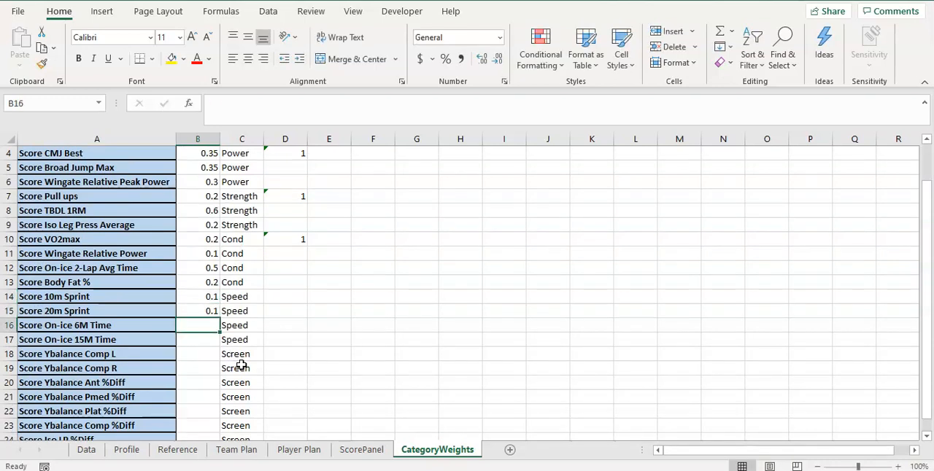
text(0)
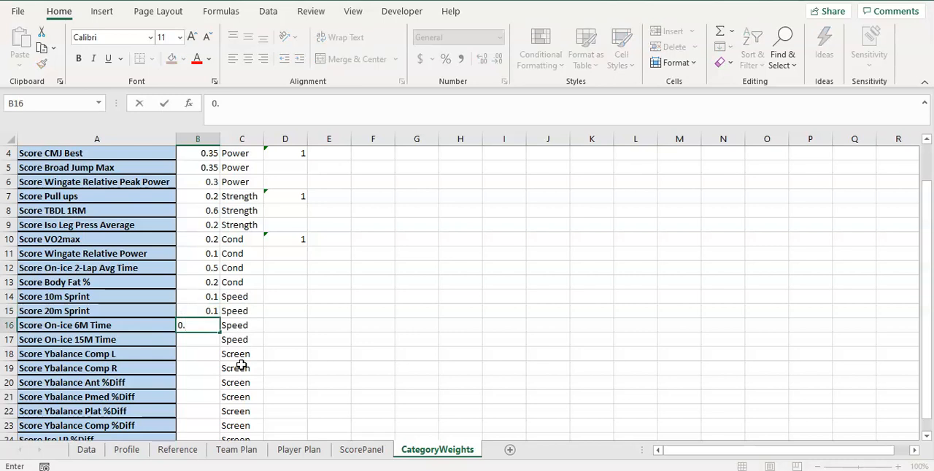
text(.4)
key(Return)
text(0)
key(Return)
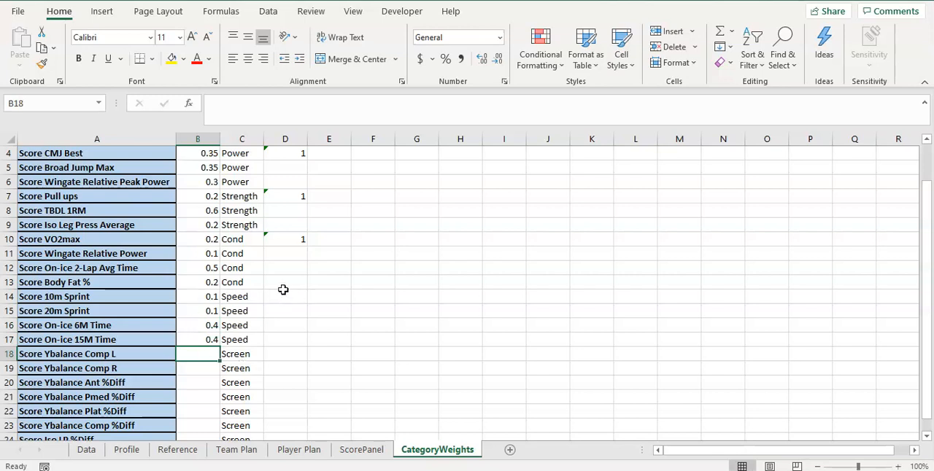
Copy the Cond total formula to D14 to sum the Speed weights in B14:B17
click(292, 237)
key(ctrl+c)
click(279, 296)
key(ctrl+v)
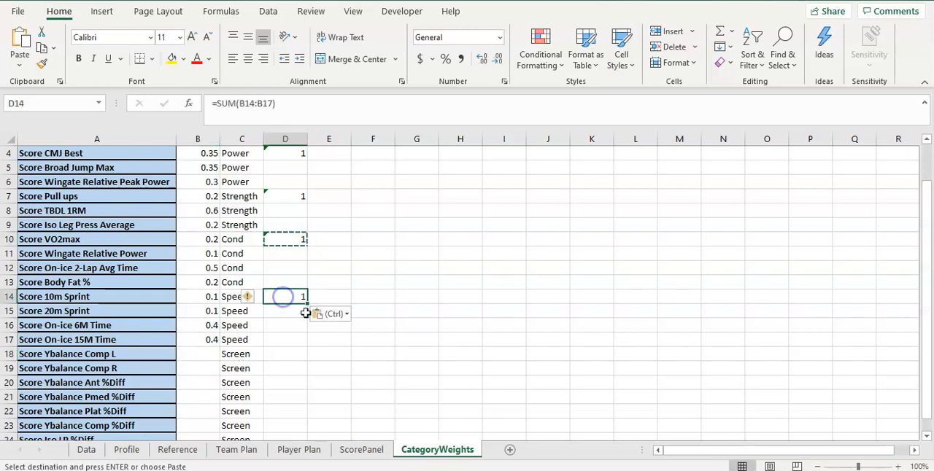
click(273, 103)
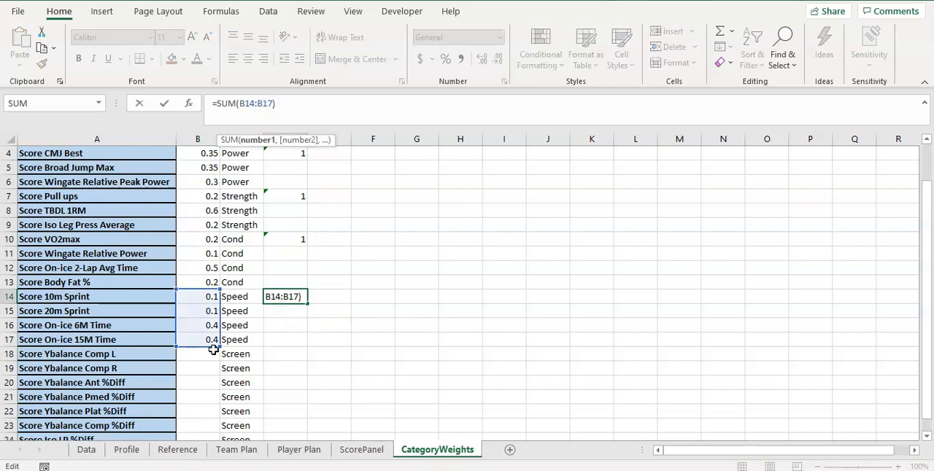
key(Escape)
Set the weight of Score Iso LP %Diff to 0.3 in B24 and Score Ybalance Comp %Diff to 0.2 in B23
scroll(266, 356, down, 2)
click(211, 271)
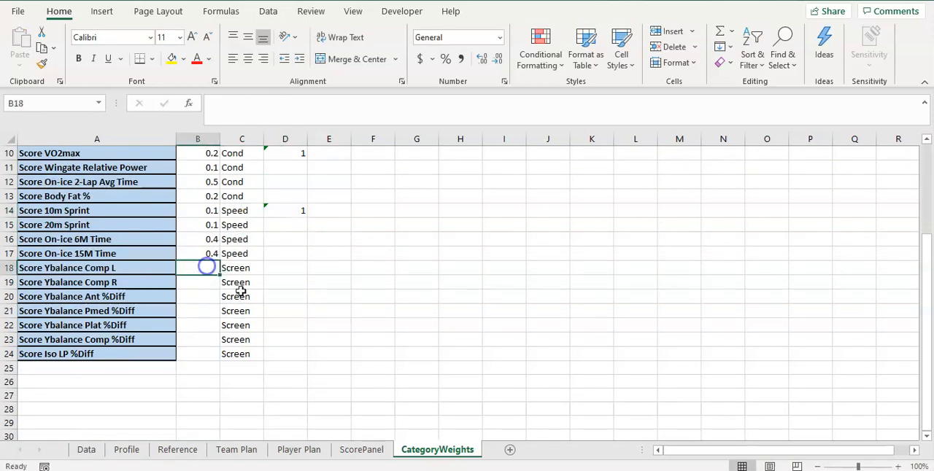
click(199, 353)
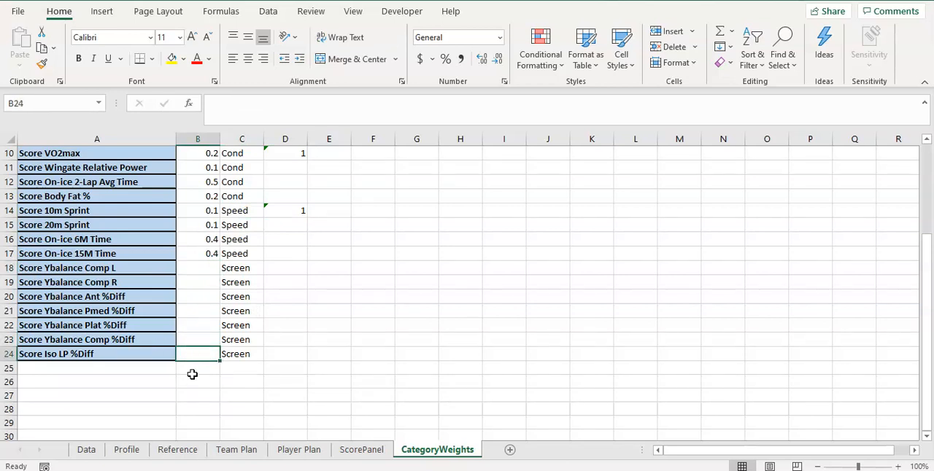
text(0.3)
key(Return)
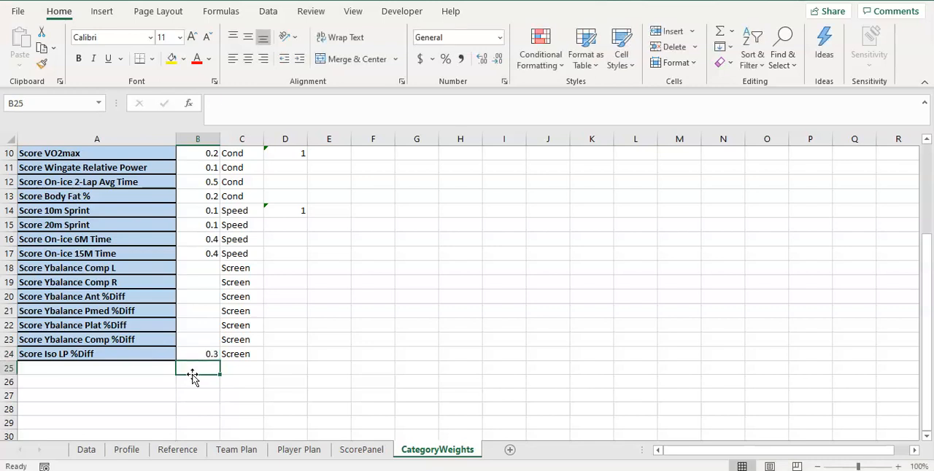
key(Up)
key(Up)
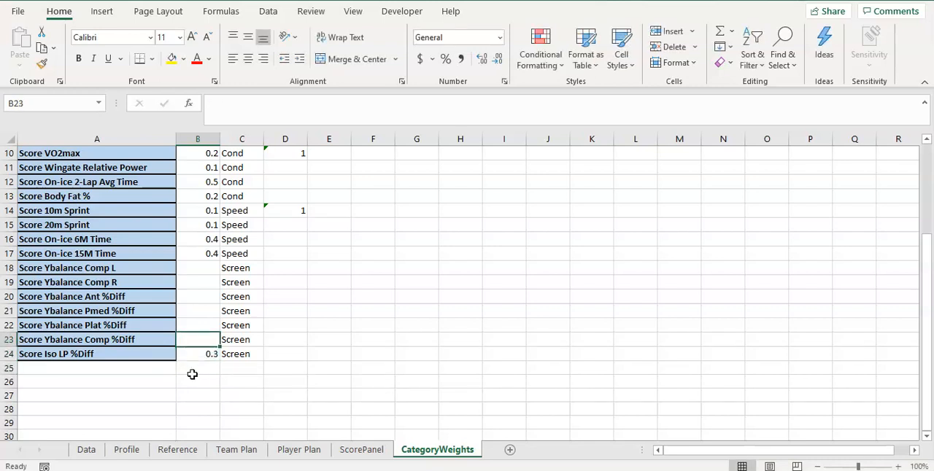
text(0.2)
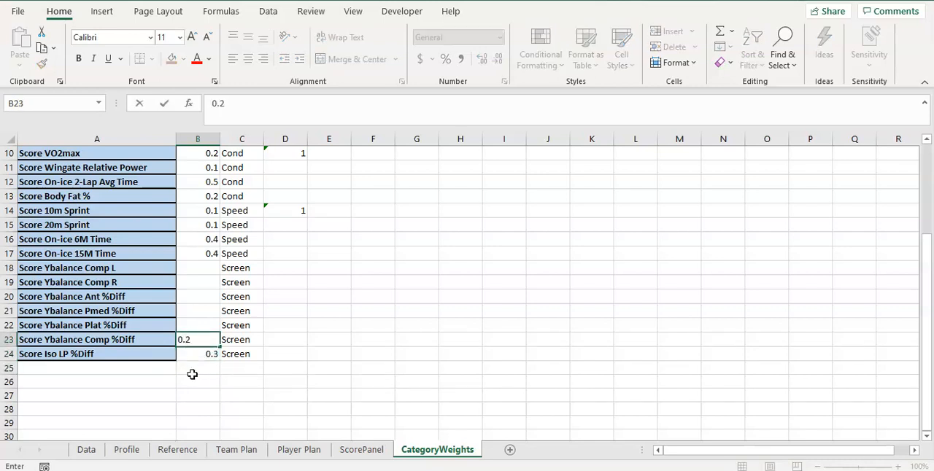
key(Return)
Set the weights of Score Ybalance Comp L and Score Ybalance Comp R to 0.1 each in B18:B19
key(Up)
key(Up)
key(Up)
key(Up)
key(Up)
key(Up)
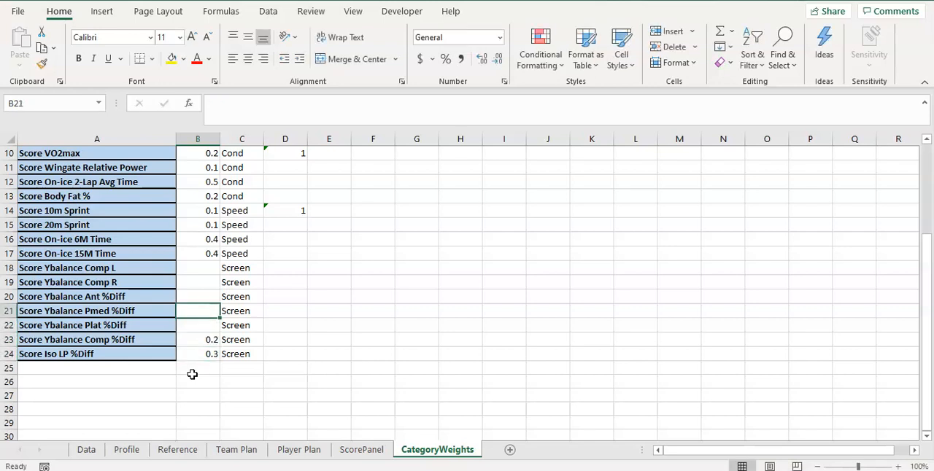
text(0.1)
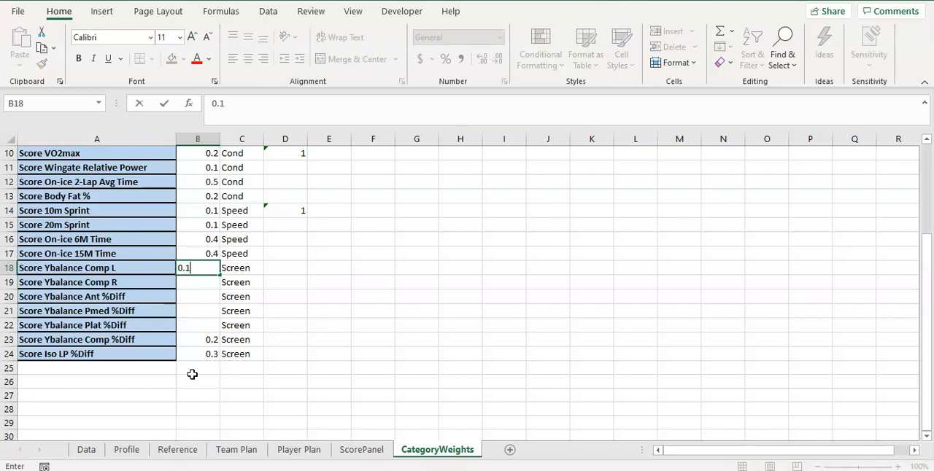
key(Return)
text(0.1)
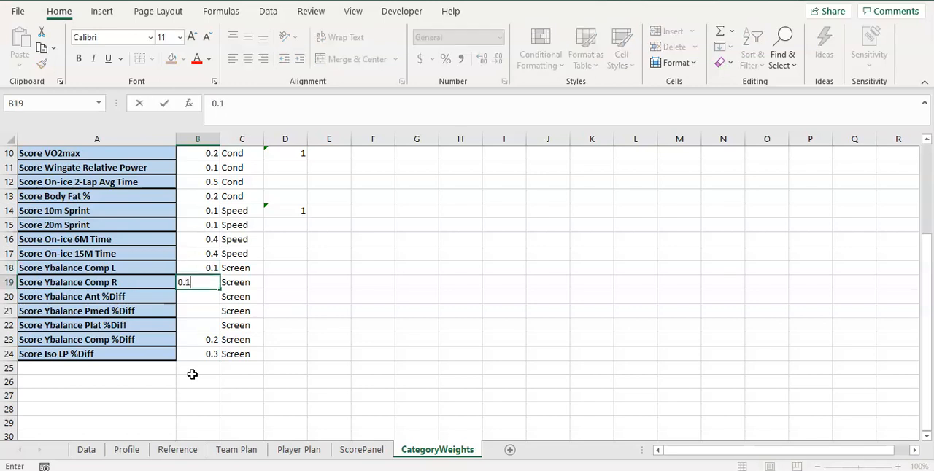
key(Return)
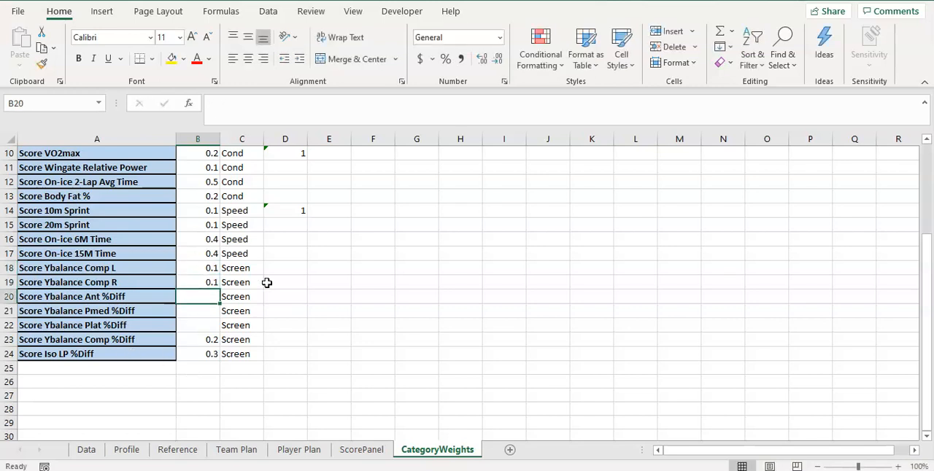
Copy the Speed total formula to D18 and extend its range to B18:B24 to cover all Screen weights
click(289, 212)
key(ctrl+c)
click(285, 268)
key(ctrl+v)
click(294, 103)
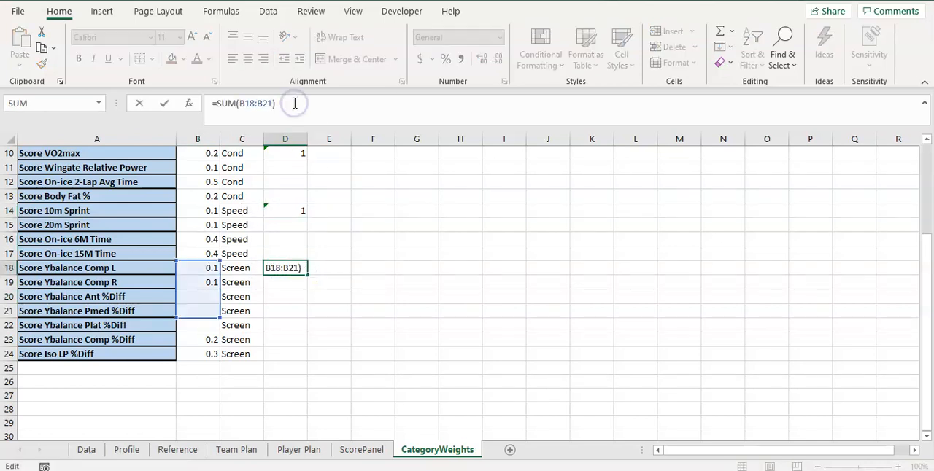
key(BackSpace)
key(BackSpace)
text(4))
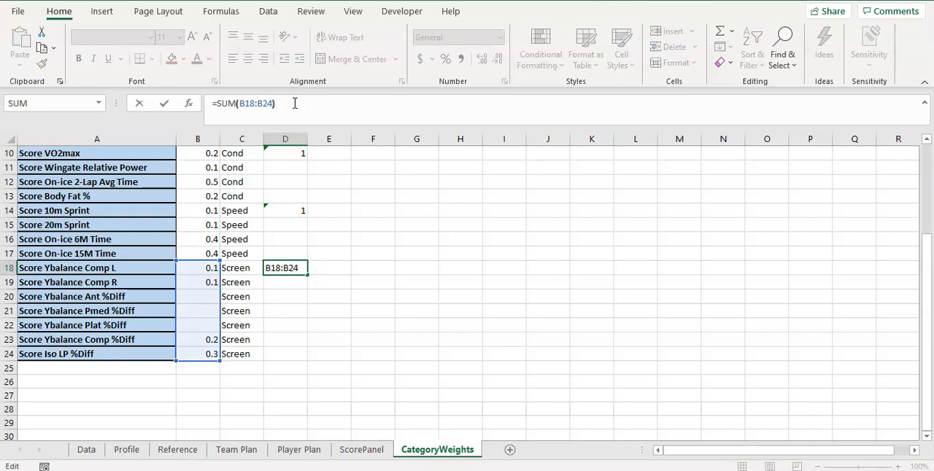
key(Return)
key(Left)
key(Left)
key(Down)
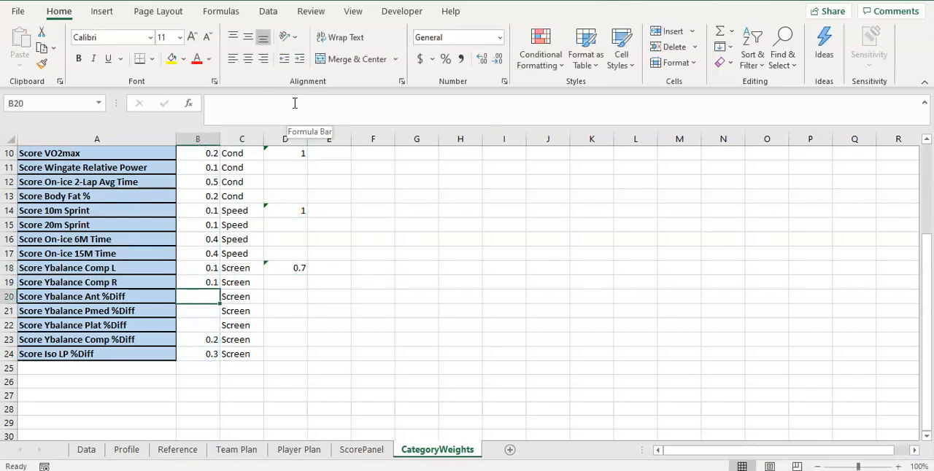
text(0.q)
key(Return)
text(0)
key(Escape)
key(Up)
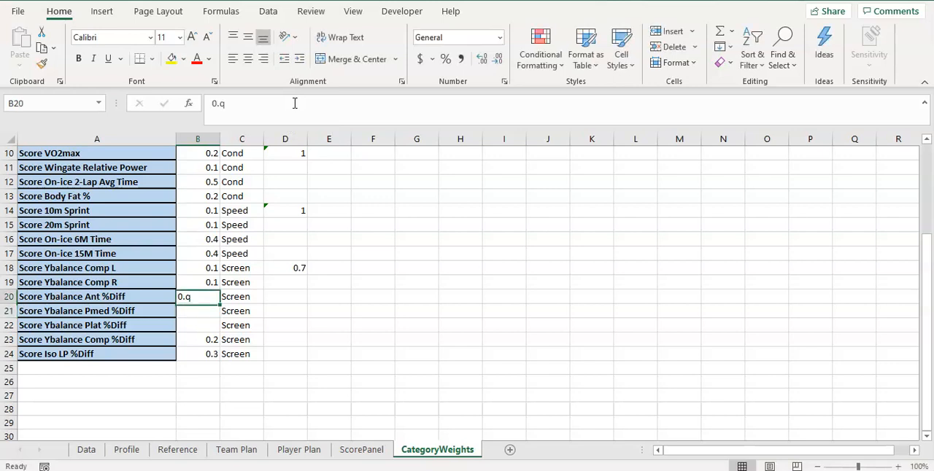
Set the weights of Score Ybalance Ant, Pmed and Plat %Diff to 0.1 each in B20:B22
text(0.1)
key(Return)
text(0.1)
key(Return)
text(0.1)
key(Return)
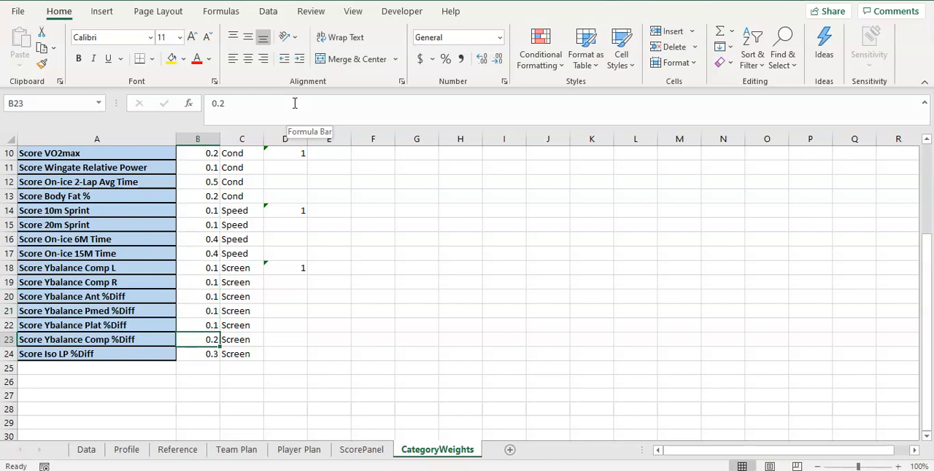
scroll(292, 356, up, 3)
scroll(285, 359, up, 1)
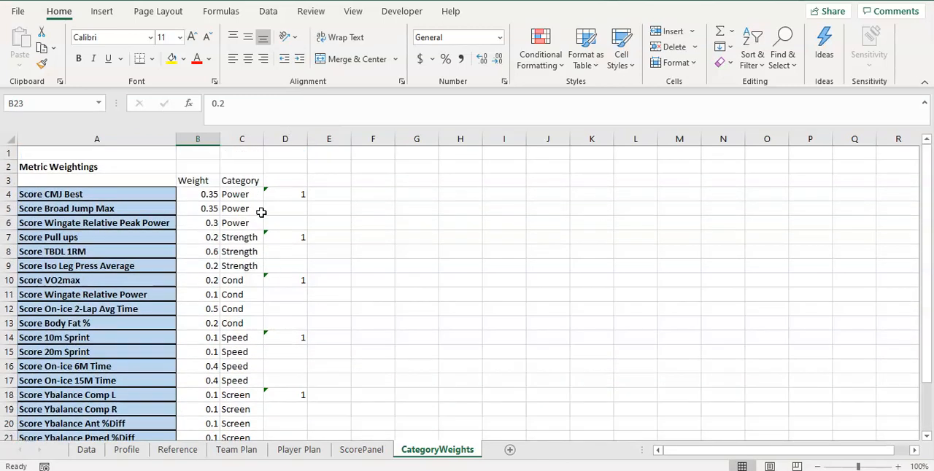
click(226, 180)
drag(241, 196, 239, 217)
click(238, 224)
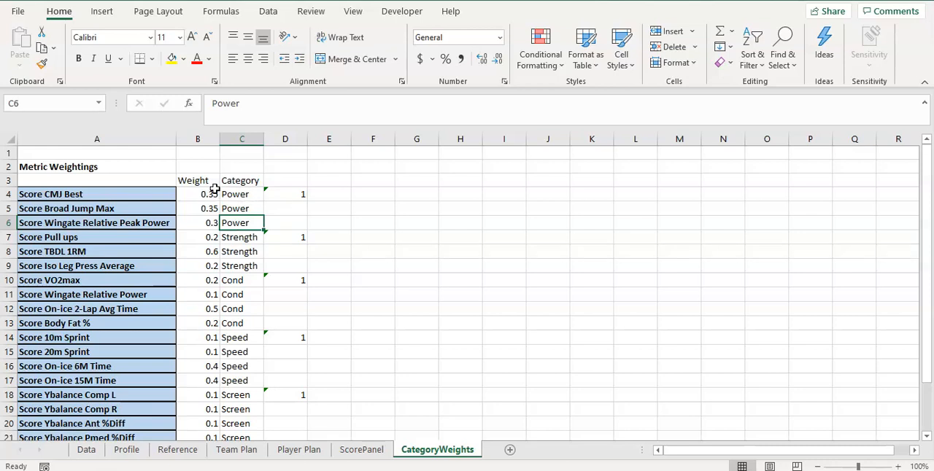
Copy the Metric Weightings heading to G2, fit column G to it, and change the copied heading to Category Weightings
click(77, 166)
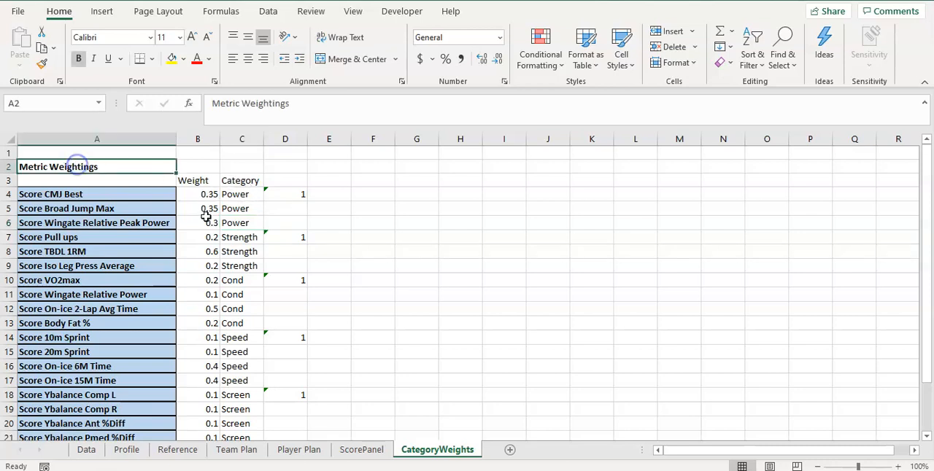
key(ctrl+c)
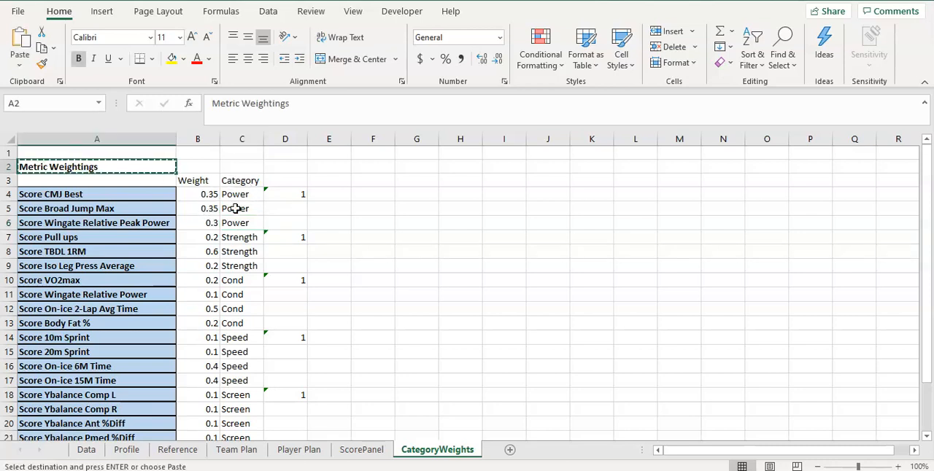
click(428, 167)
key(ctrl+v)
double_click(438, 139)
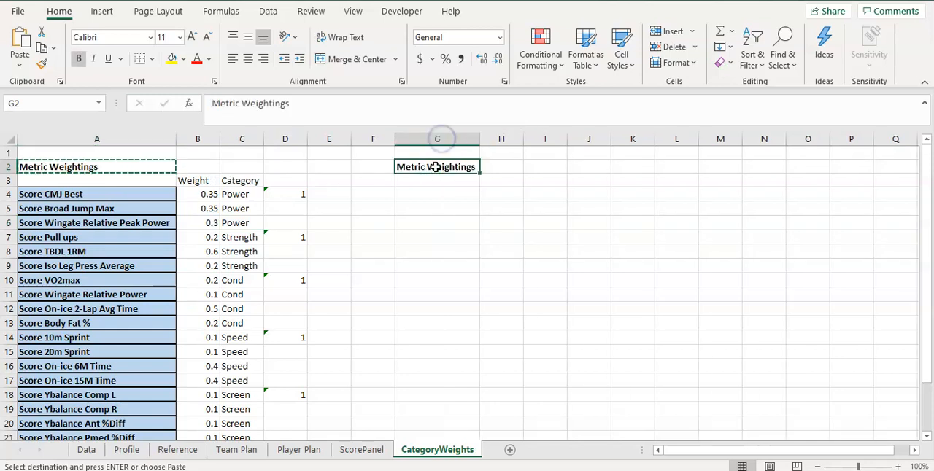
text(Categoy)
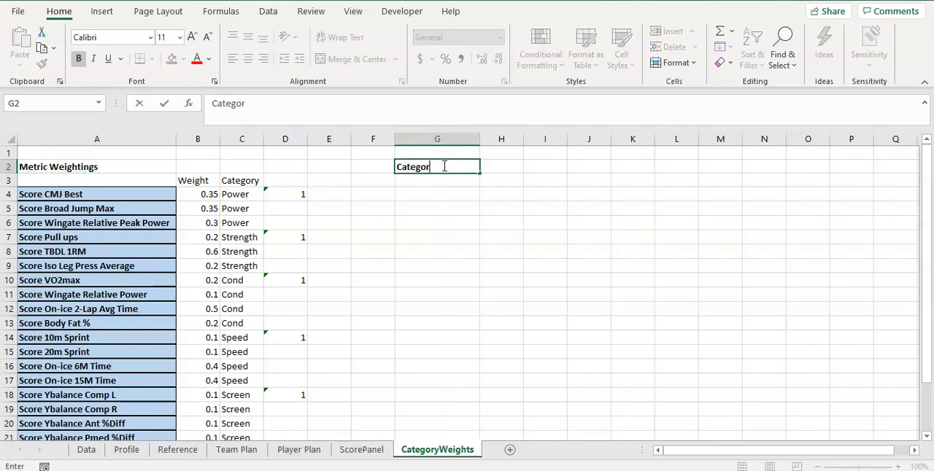
text(y Weightings)
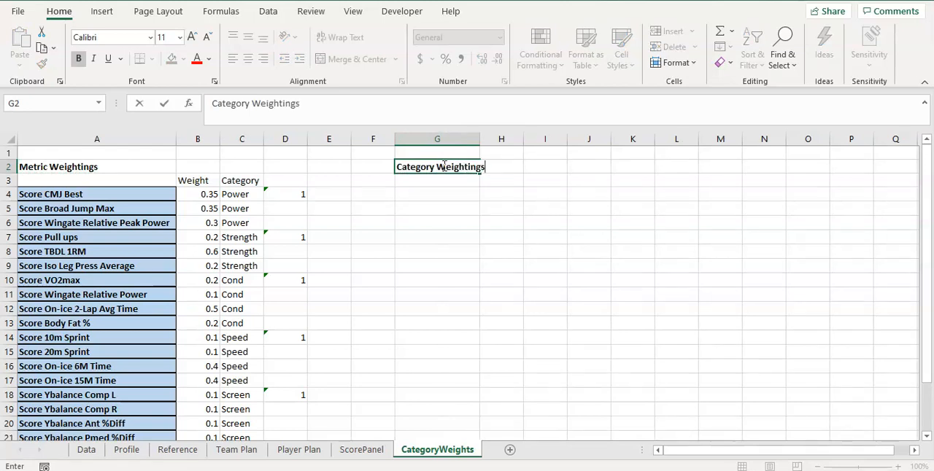
key(Return)
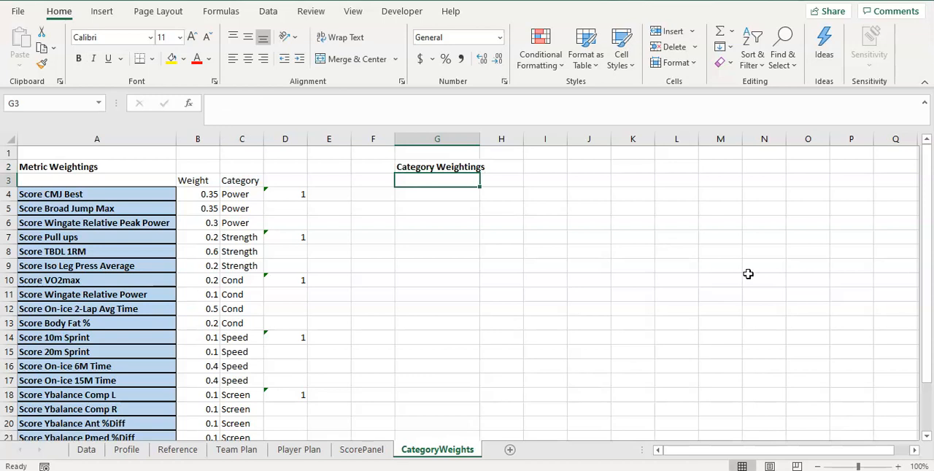
List the categories Power, Strength, Cond, Speed and Screen in G3:G7 under the Category Weightings heading
text(Power)
key(Return)
text(Strength)
key(Return)
text(Cond)
key(Return)
text(Speed)
key(Return)
text(Screen)
key(Return)
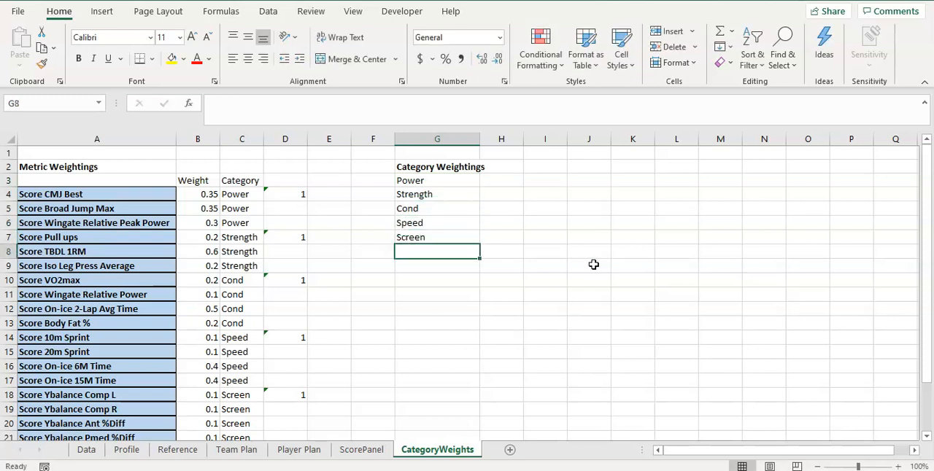
Set the Power category weight to 0.2 in H3
click(494, 180)
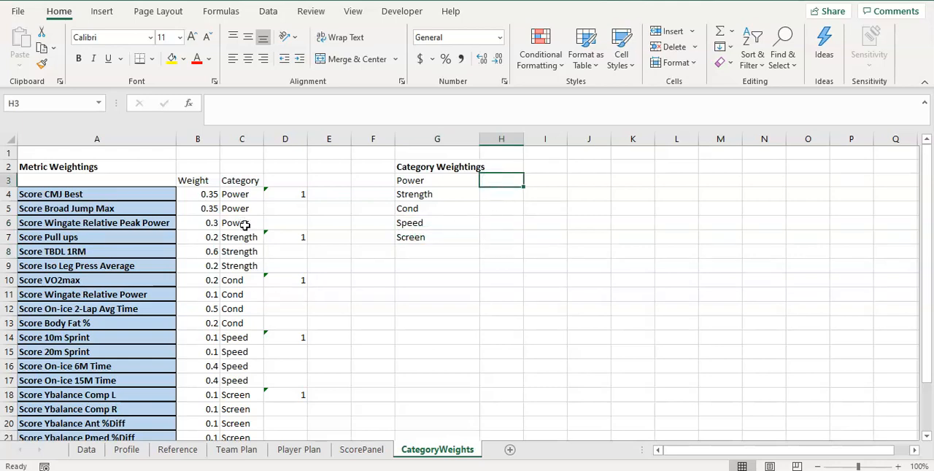
scroll(248, 329, down, 4)
scroll(246, 285, up, 3)
scroll(232, 253, up, 1)
scroll(236, 362, down, 1)
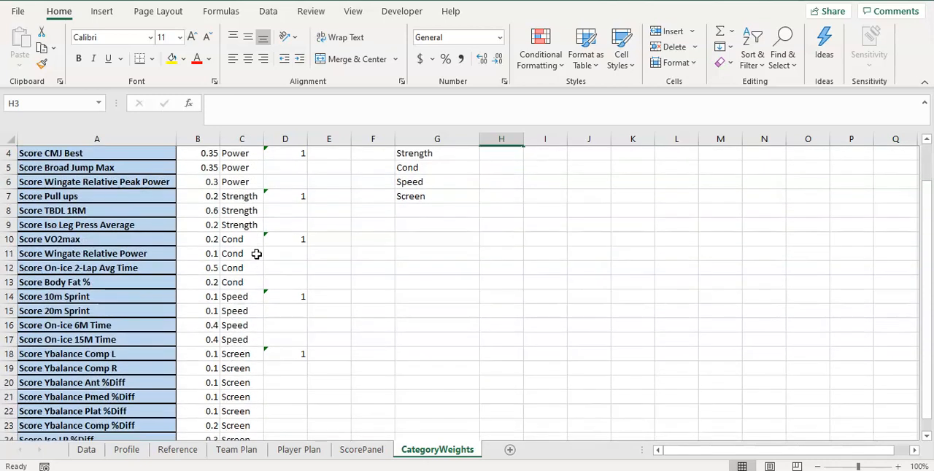
scroll(256, 264, down, 1)
scroll(254, 270, up, 1)
scroll(258, 231, up, 1)
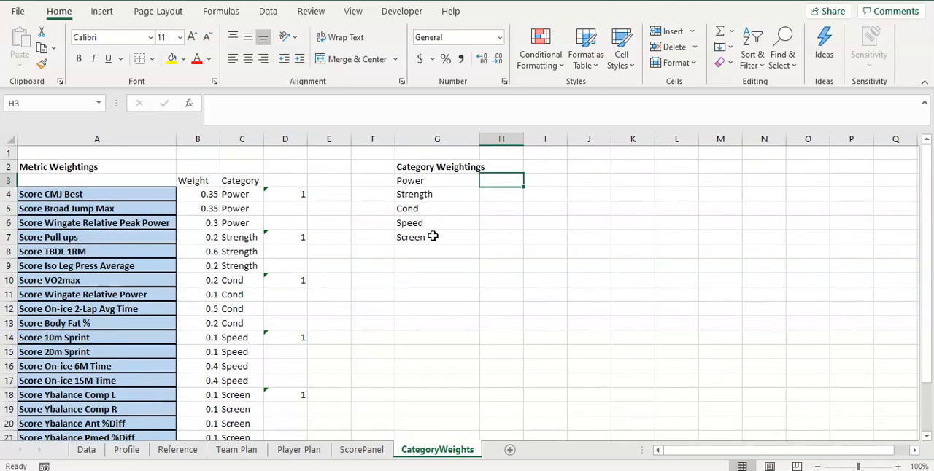
text(0.2)
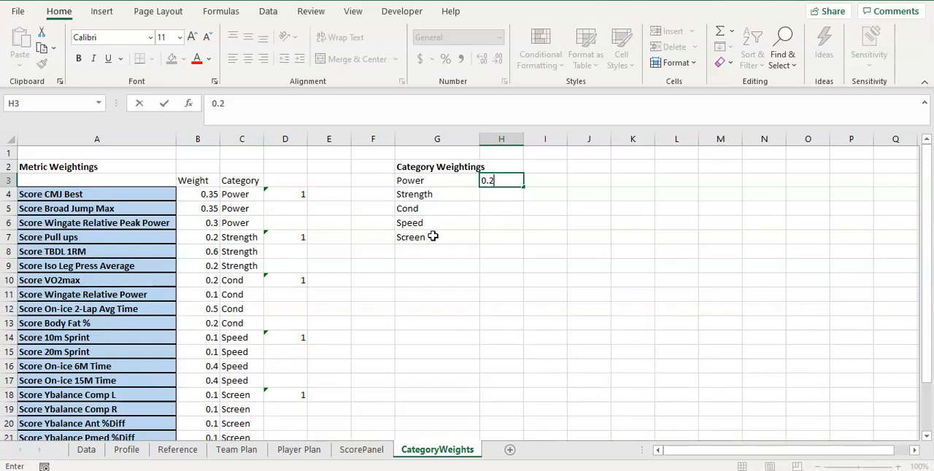
key(Return)
Copy the Power metrics' total formula from D4 to I2 and change its range to G3:G7
click(304, 192)
key(ctrl+c)
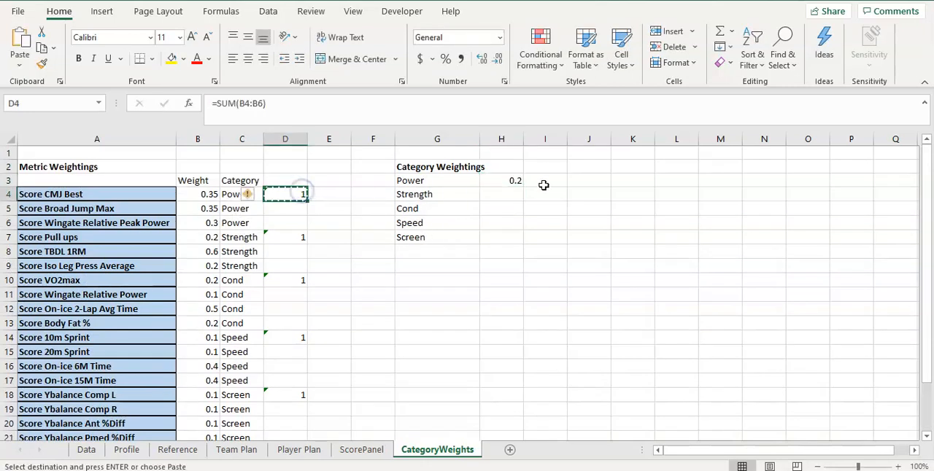
click(555, 178)
click(562, 166)
key(ctrl+v)
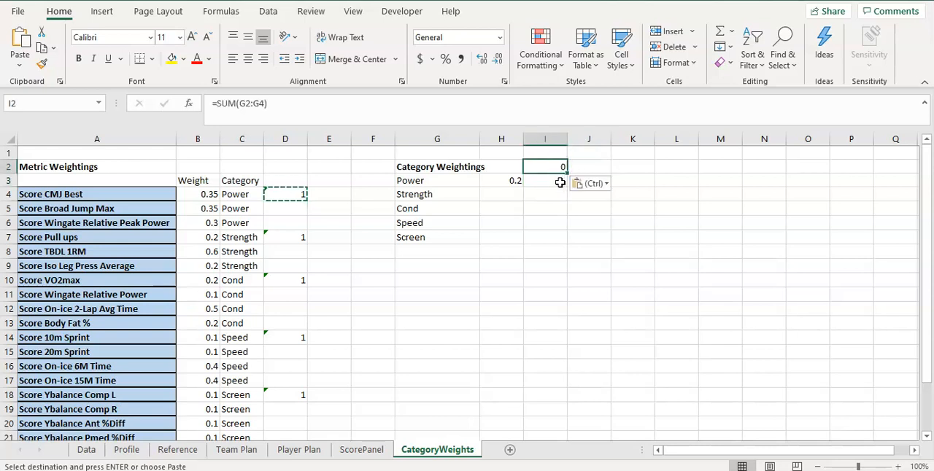
click(352, 113)
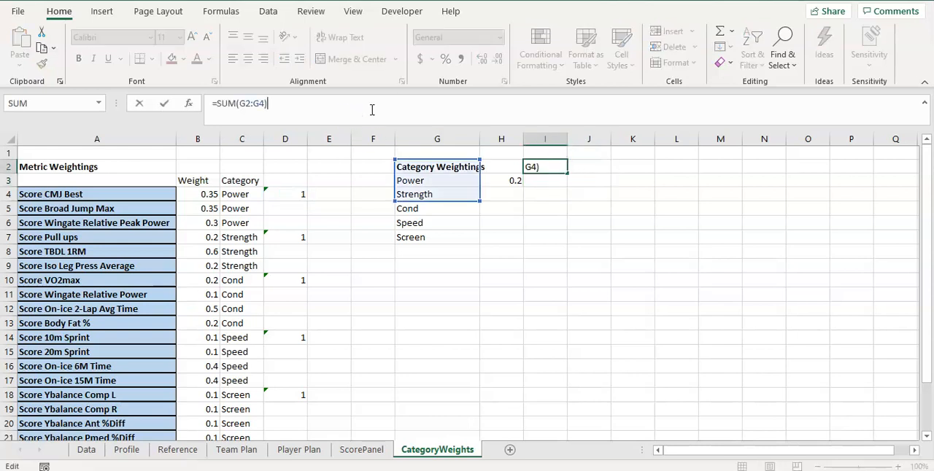
key(BackSpace)
key(BackSpace)
key(BackSpace)
key(BackSpace)
key(BackSpace)
text(3:)
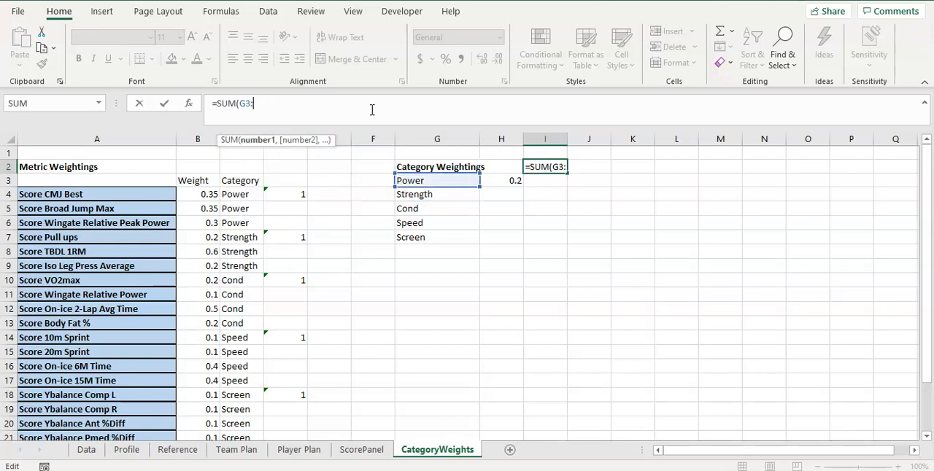
text(G7)
key(Return)
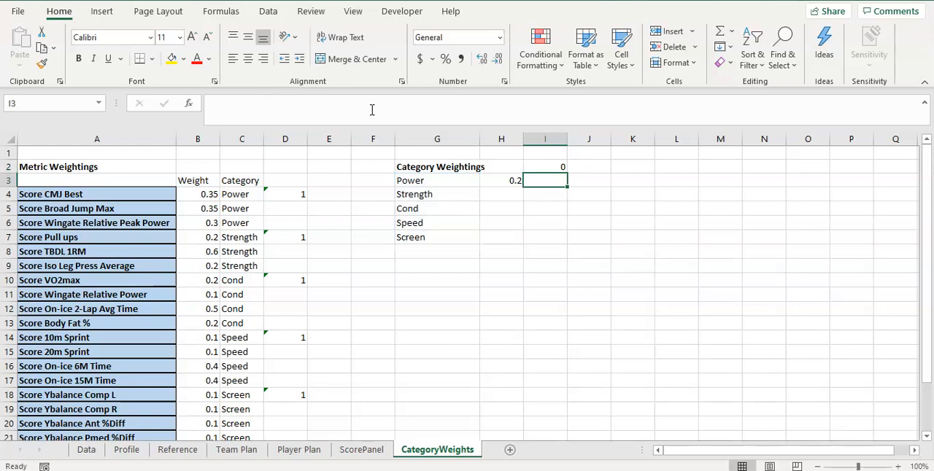
Correct the total formula in I2 so that it sums the category weights in H3:H7
click(546, 168)
click(315, 109)
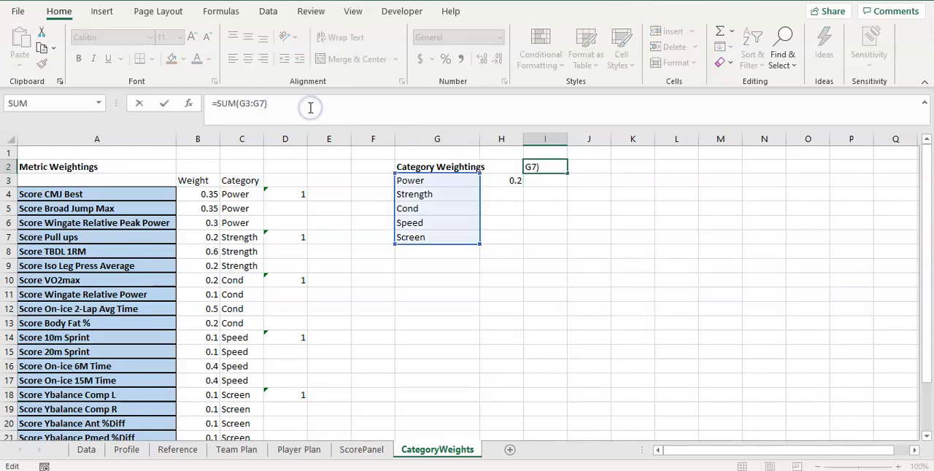
drag(247, 103, 255, 104)
text(H)
key(BackSpace)
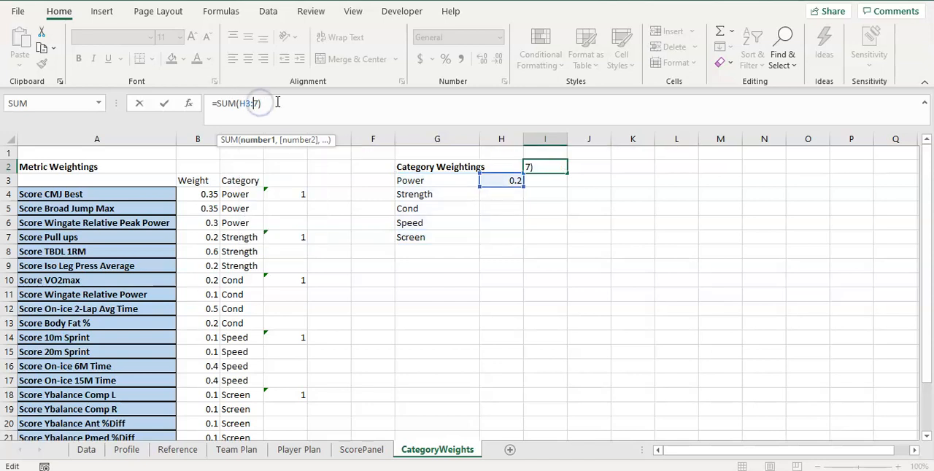
text(H)
key(Return)
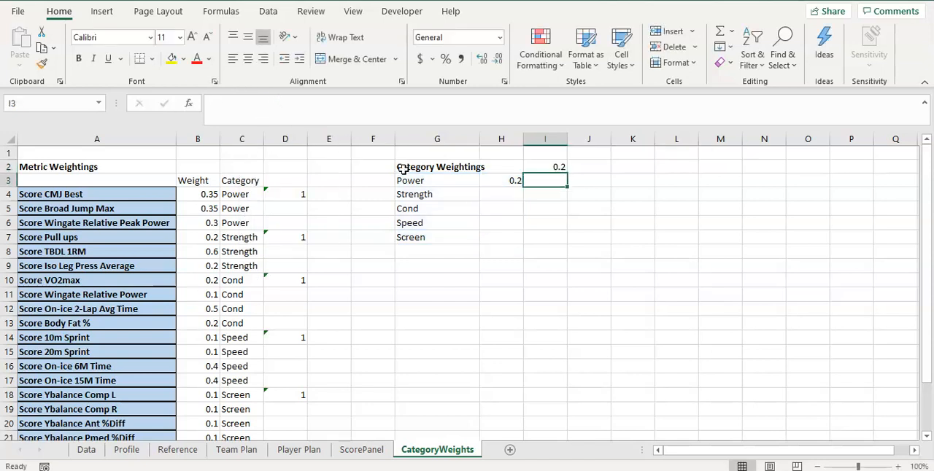
Set the category weights of Strength to 0.1 in H4 and Speed to 0.3 in H6
click(511, 192)
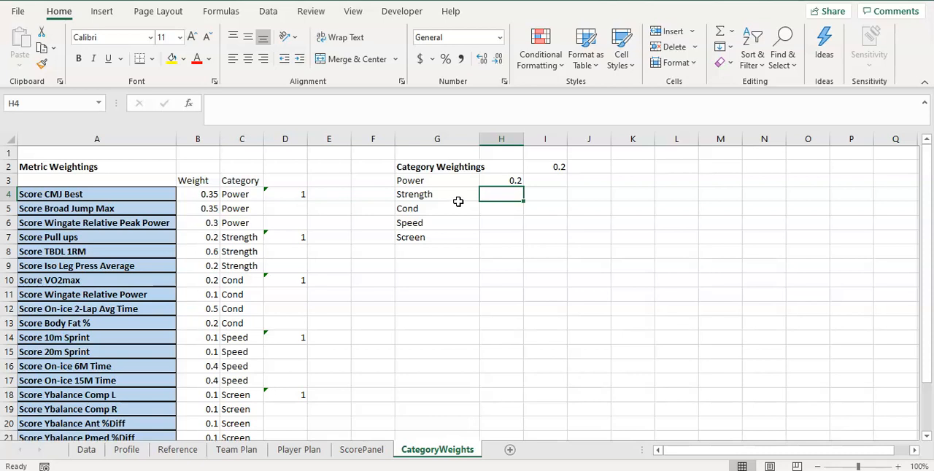
text(0.1)
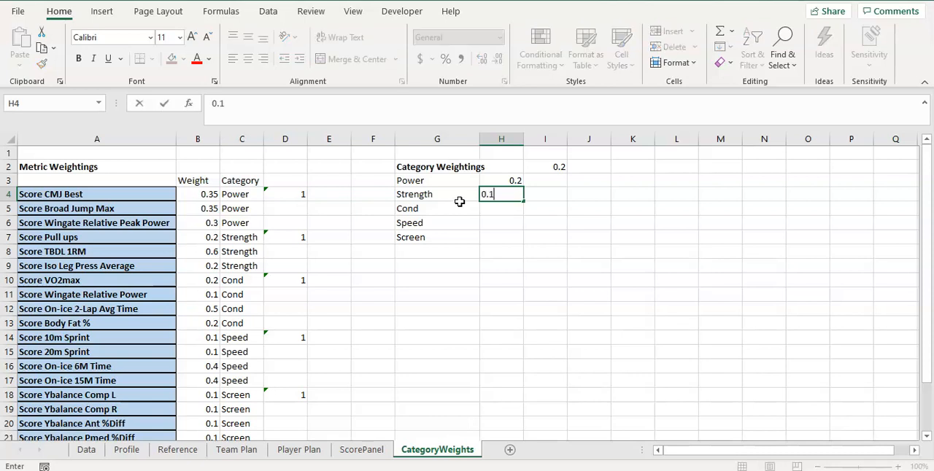
key(Return)
key(Return)
text(0.3)
key(Return)
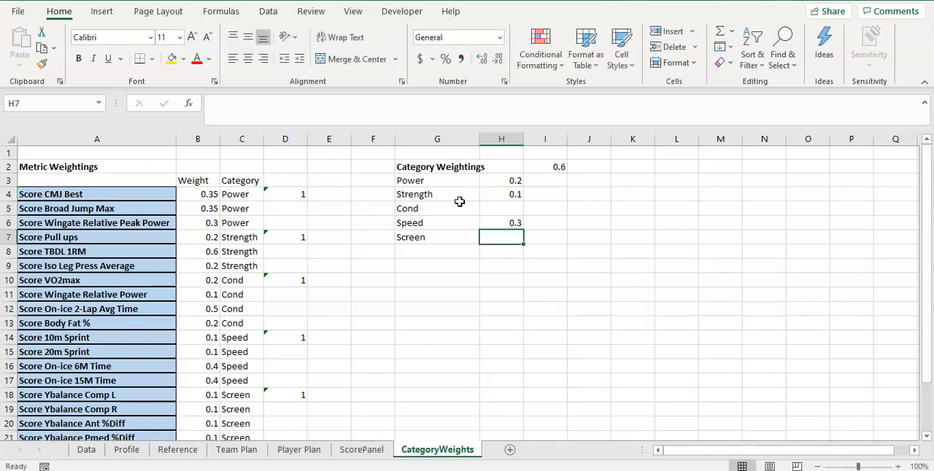
Change the category weights of Power to 0.25 in H3 and Speed to 0.35 in H6
key(Up)
key(Up)
text(-)
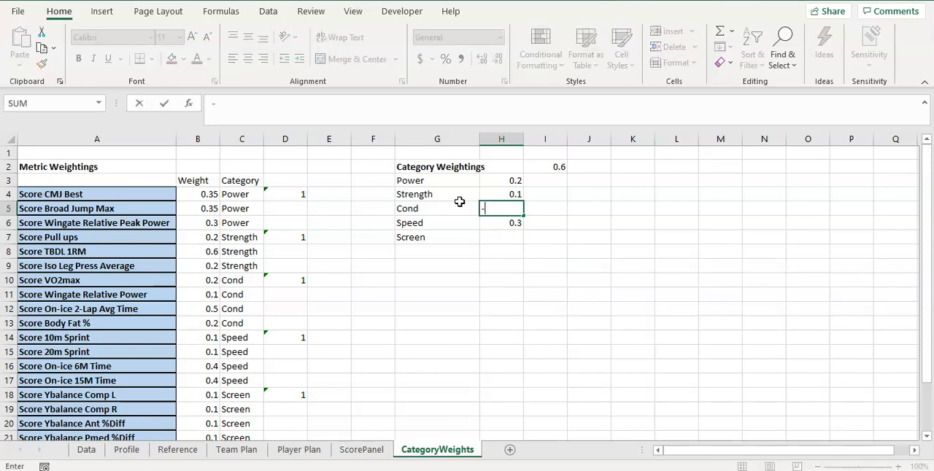
key(BackSpace)
key(Up)
key(Up)
text(0)
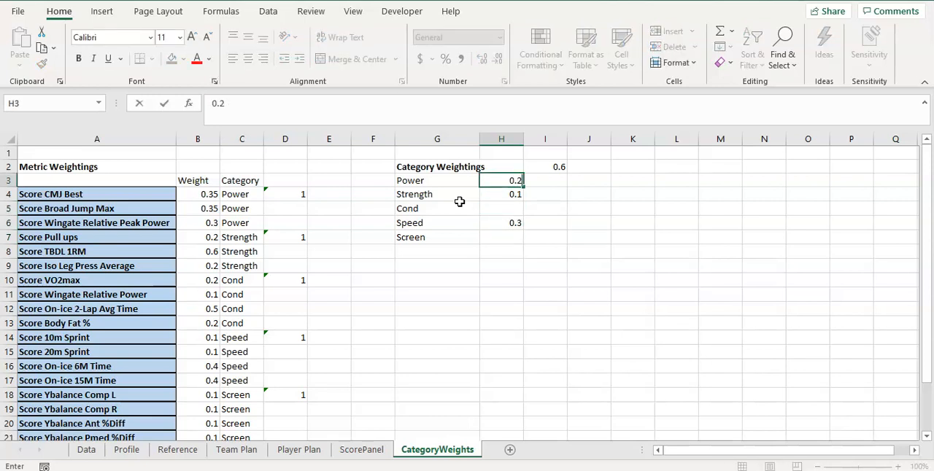
key(Down)
key(Down)
key(Down)
text(0.)
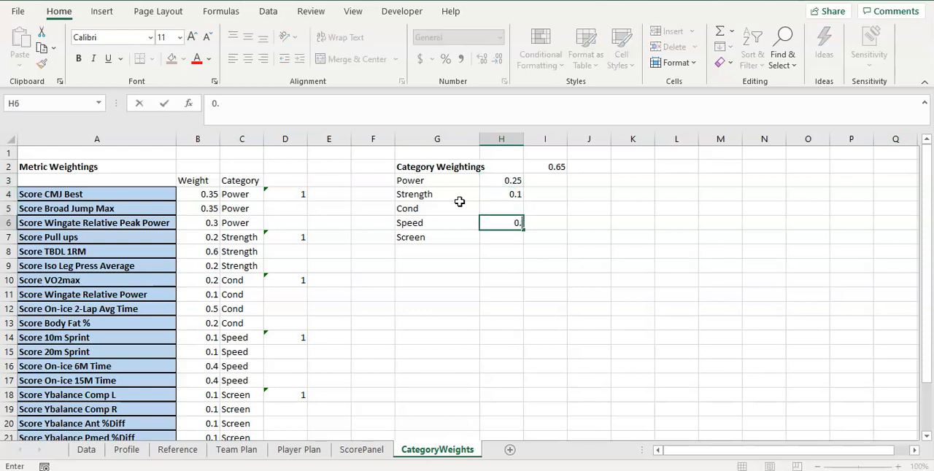
key(Return)
Set the category weights of Cond in H5 and Screen in H7 to 0.15 each
key(Up)
key(Up)
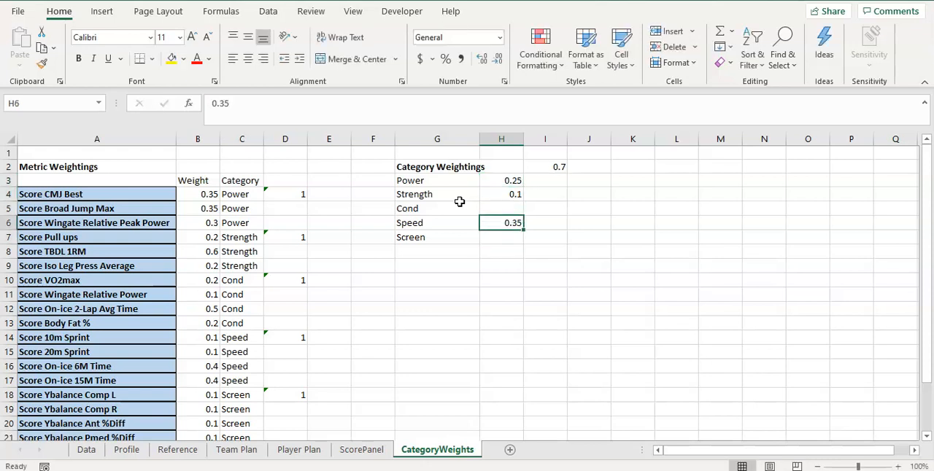
text(0.15)
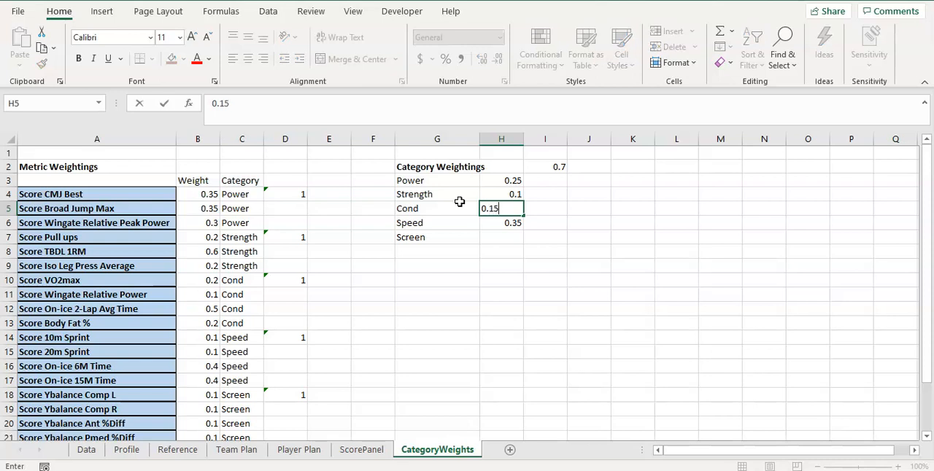
key(Return)
key(Return)
text(0.15)
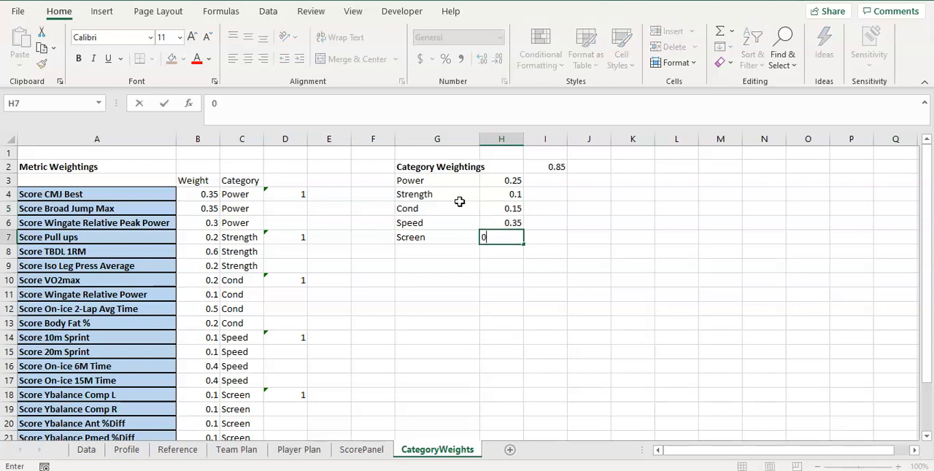
key(Return)
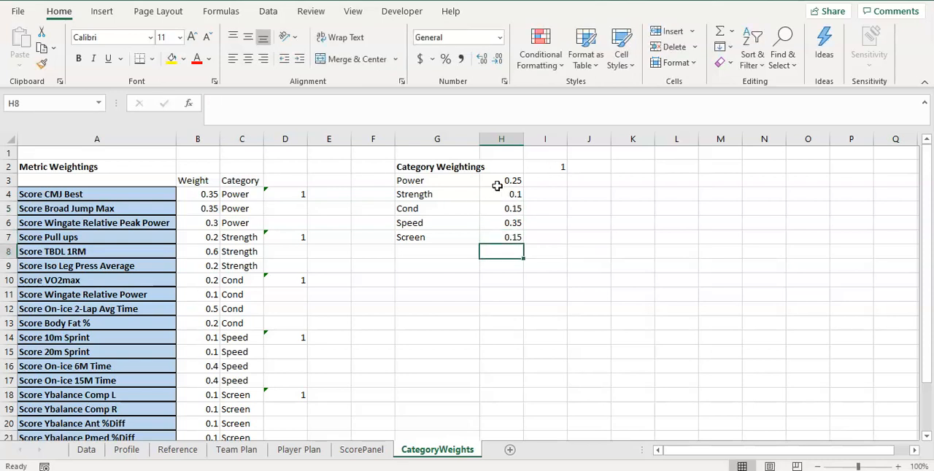
click(474, 186)
click(520, 185)
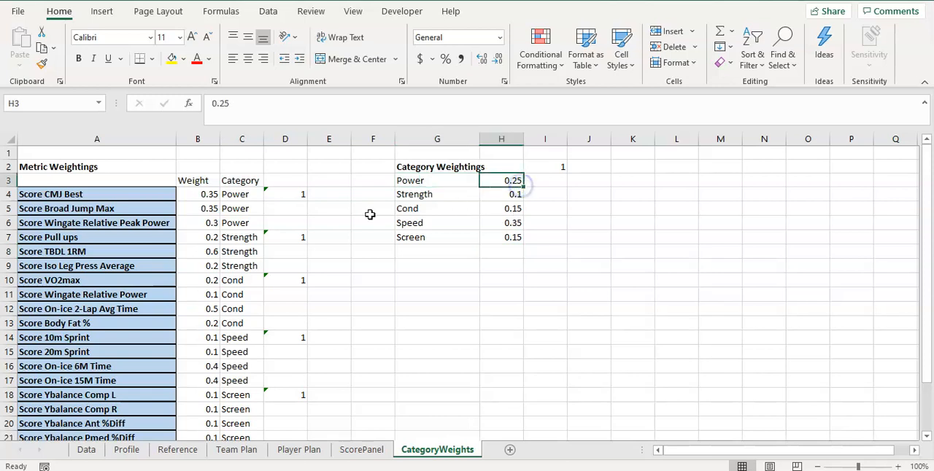
drag(243, 190, 241, 221)
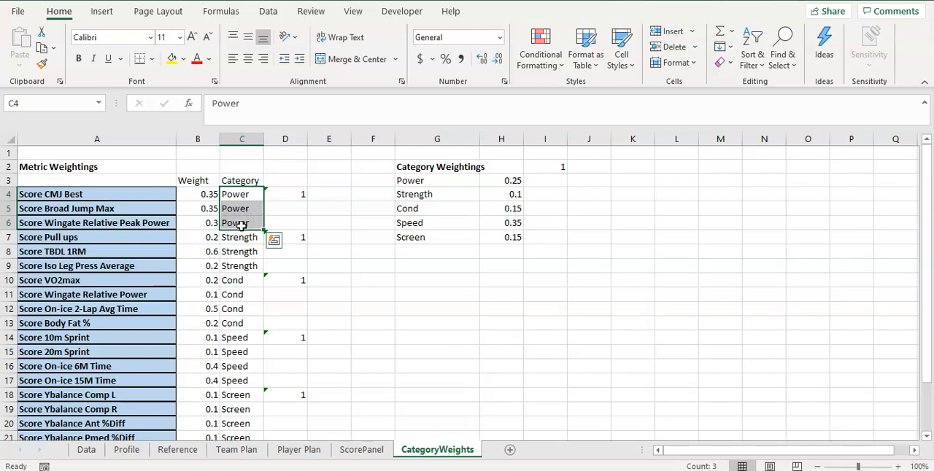
click(503, 186)
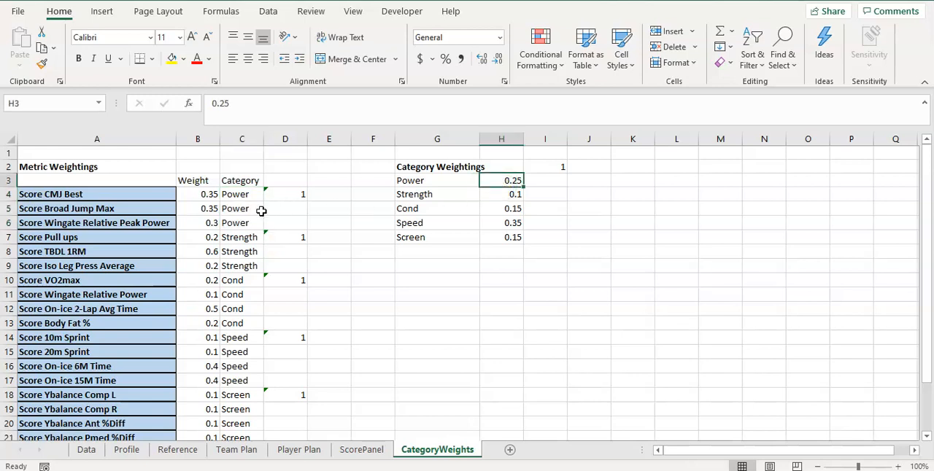
click(518, 196)
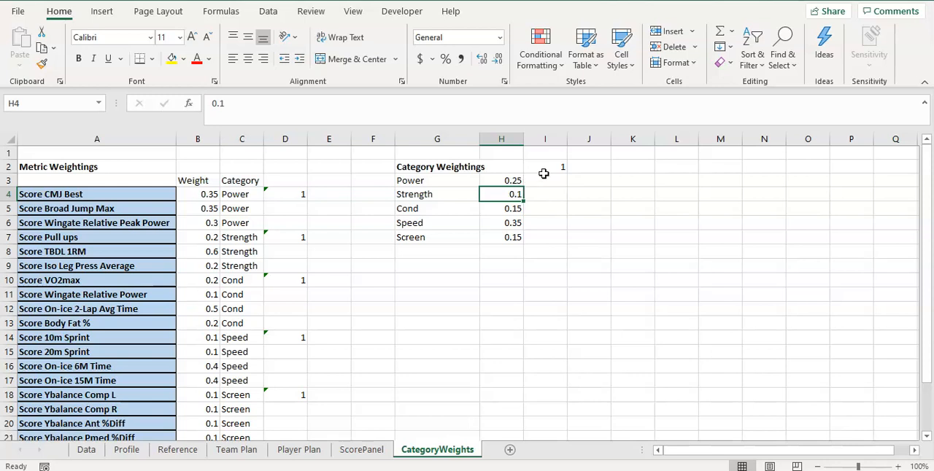
click(448, 239)
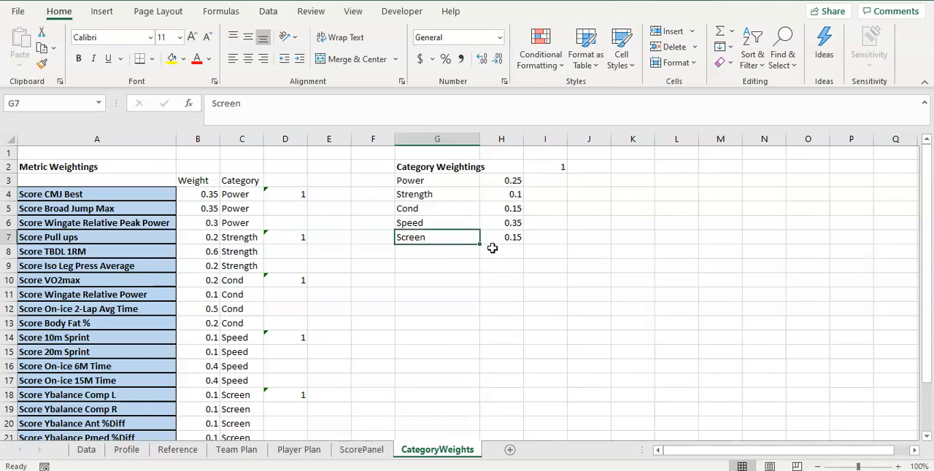